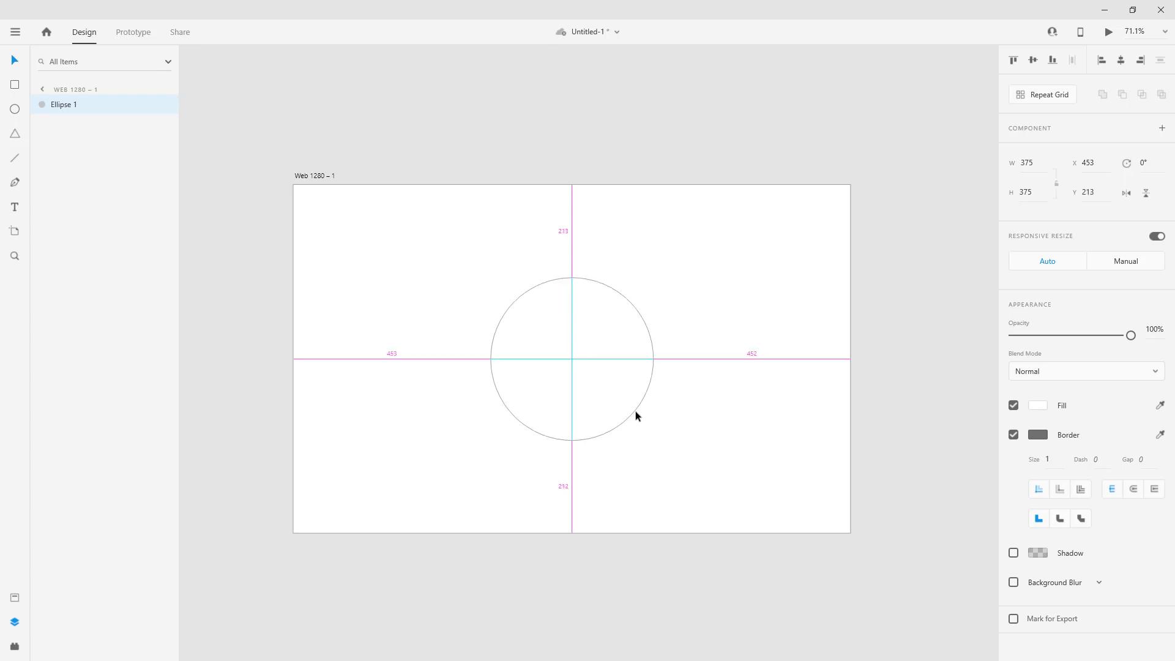
Step: Add the text START at size 82 and centre it inside the circle on the artboard
{"action": "left_click", "coordinate": [451, 317]}
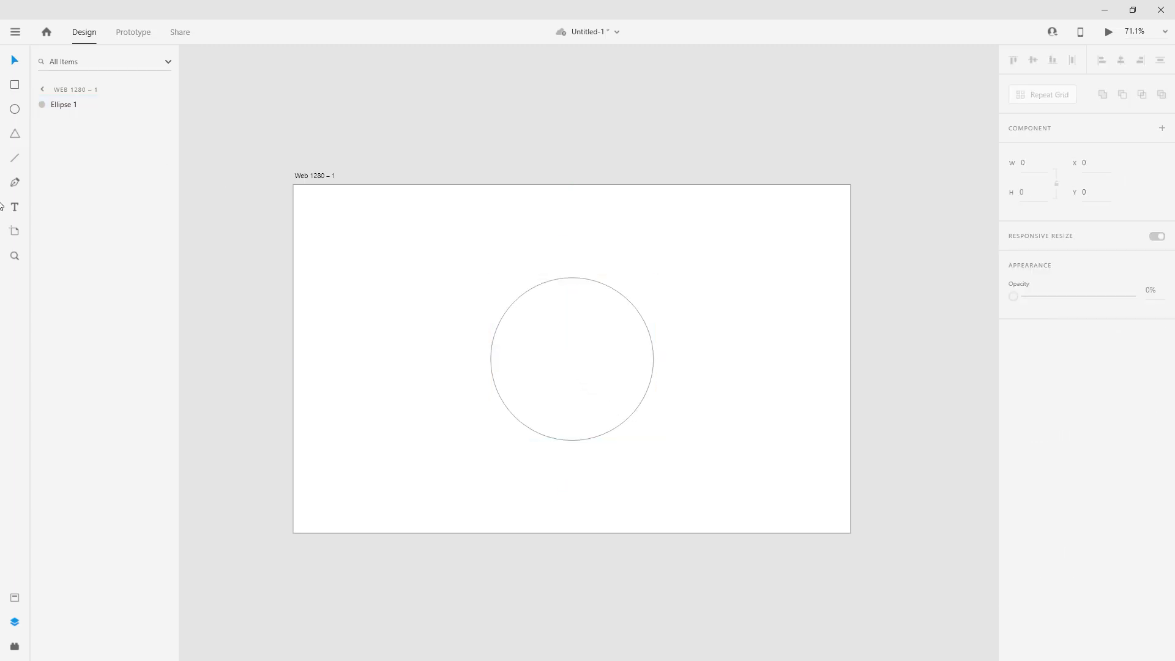
{"action": "left_click", "coordinate": [18, 212]}
{"action": "left_click", "coordinate": [535, 369]}
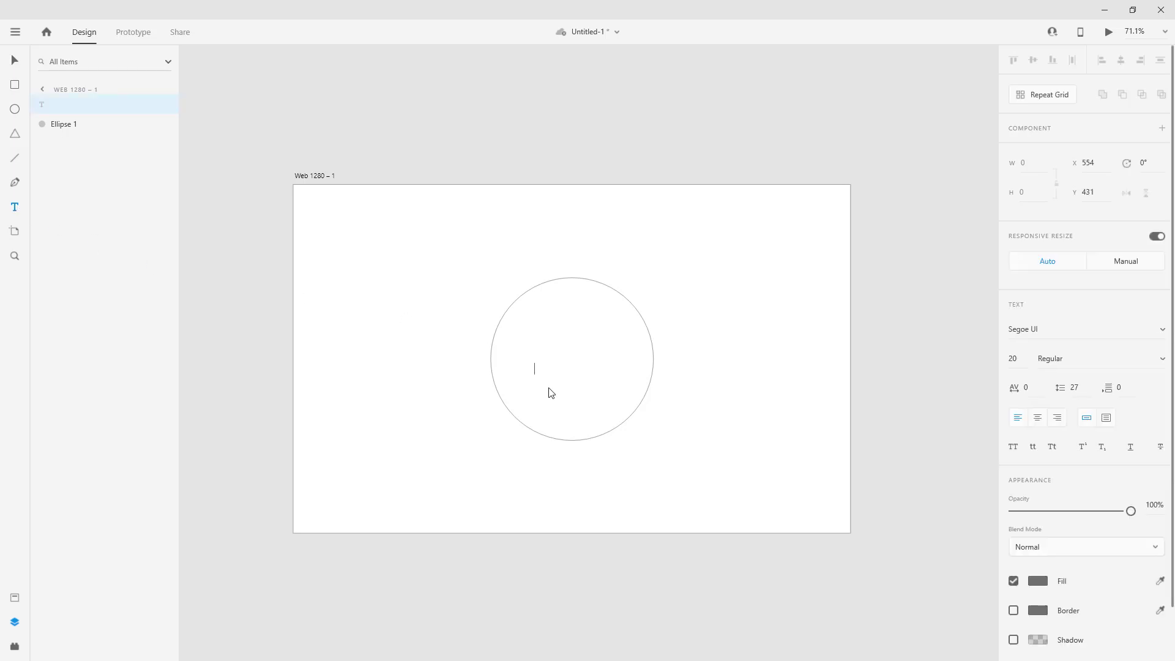
{"action": "type", "text": "START"}
{"action": "key", "text": "Escape"}
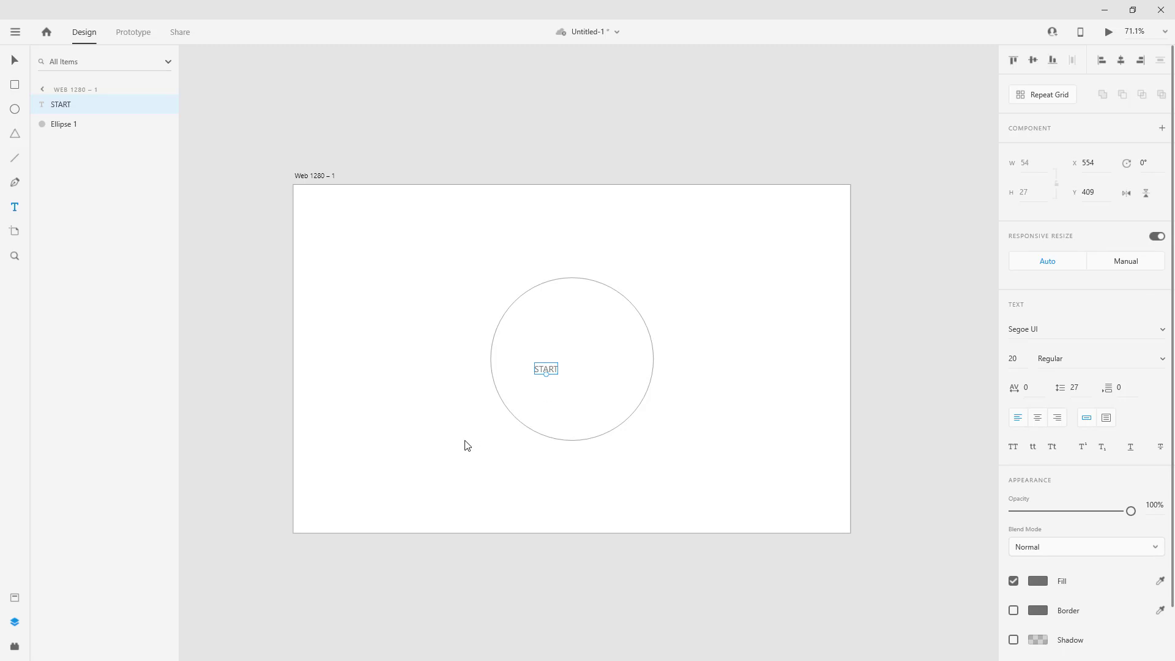
{"action": "left_click_drag", "start_coordinate": [547, 375], "coordinate": [590, 363]}
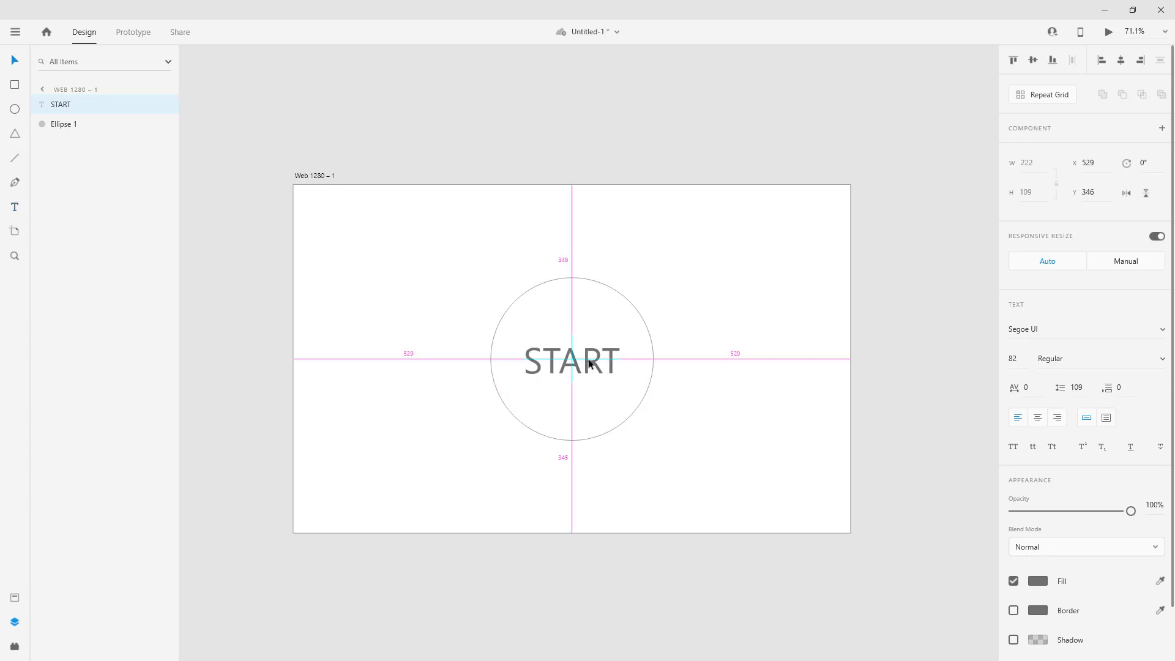
Step: Change the circle's fill to the grey #888888
{"action": "left_click", "coordinate": [628, 418]}
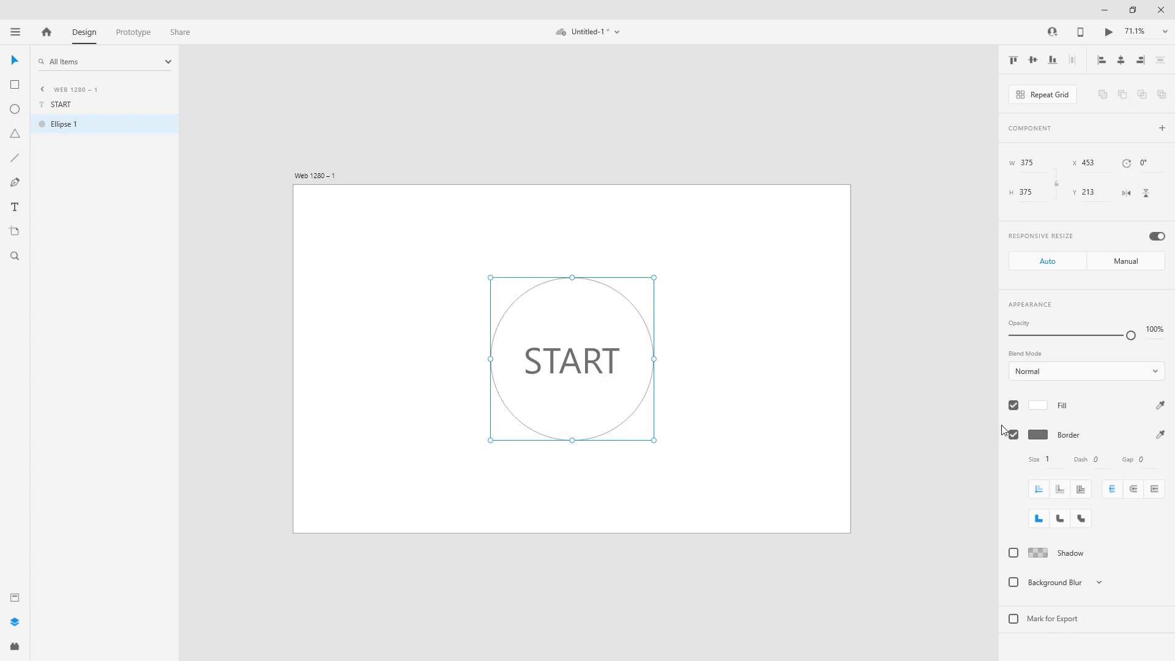
{"action": "left_click", "coordinate": [1038, 406]}
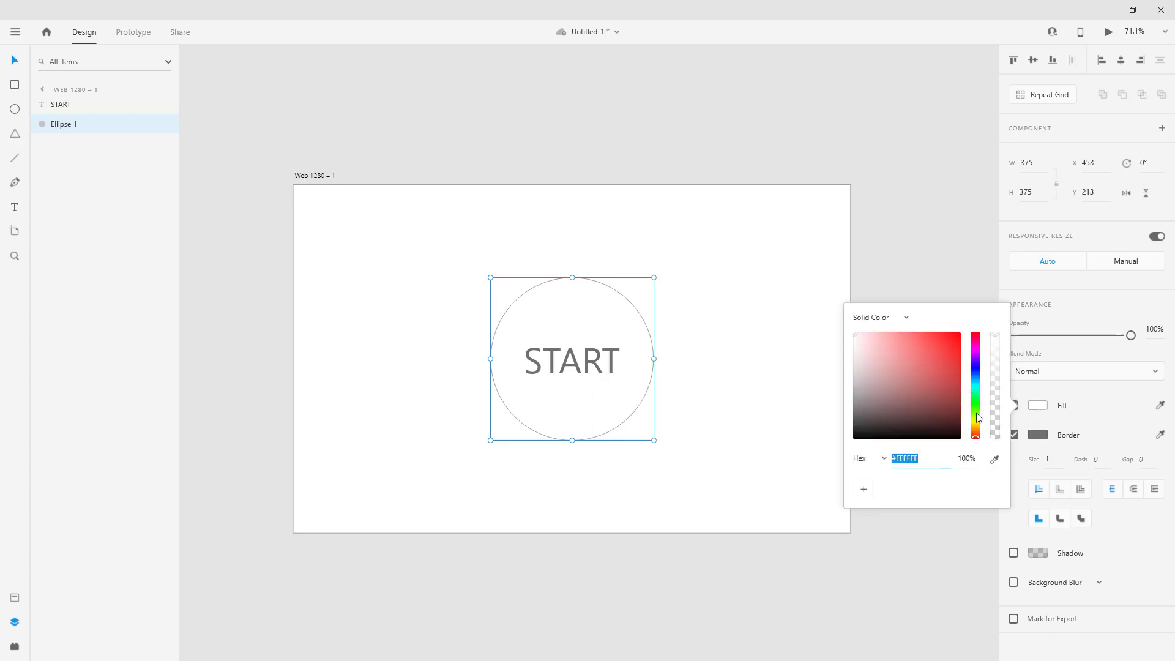
{"action": "left_click", "coordinate": [857, 355]}
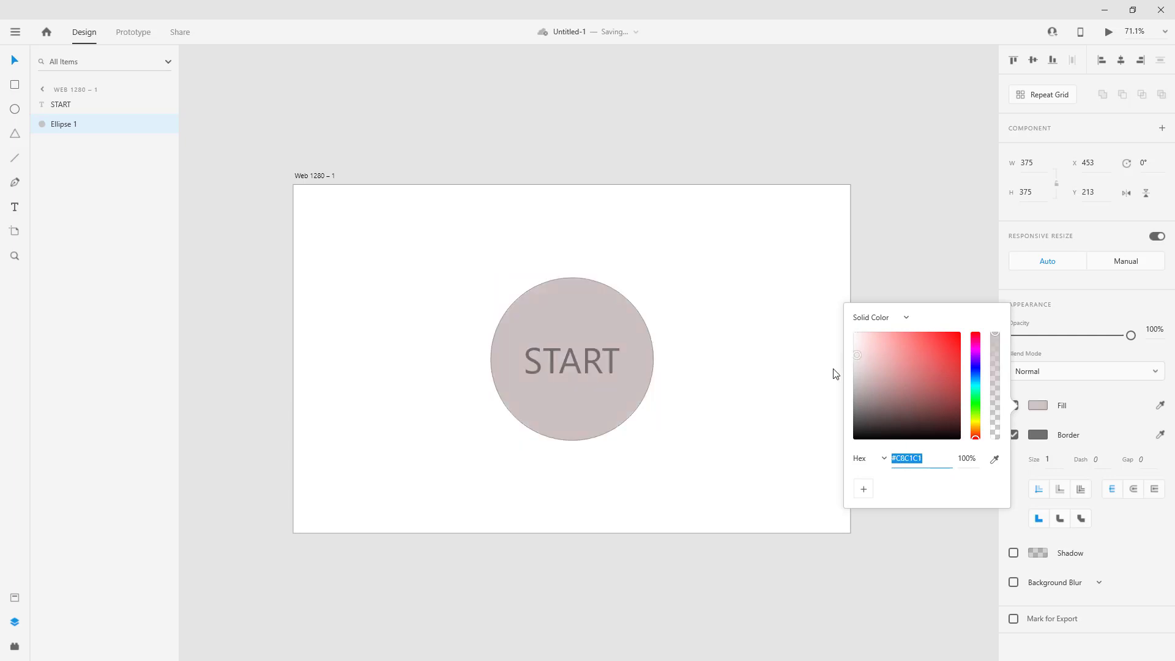
{"action": "left_click_drag", "start_coordinate": [833, 370], "coordinate": [815, 385]}
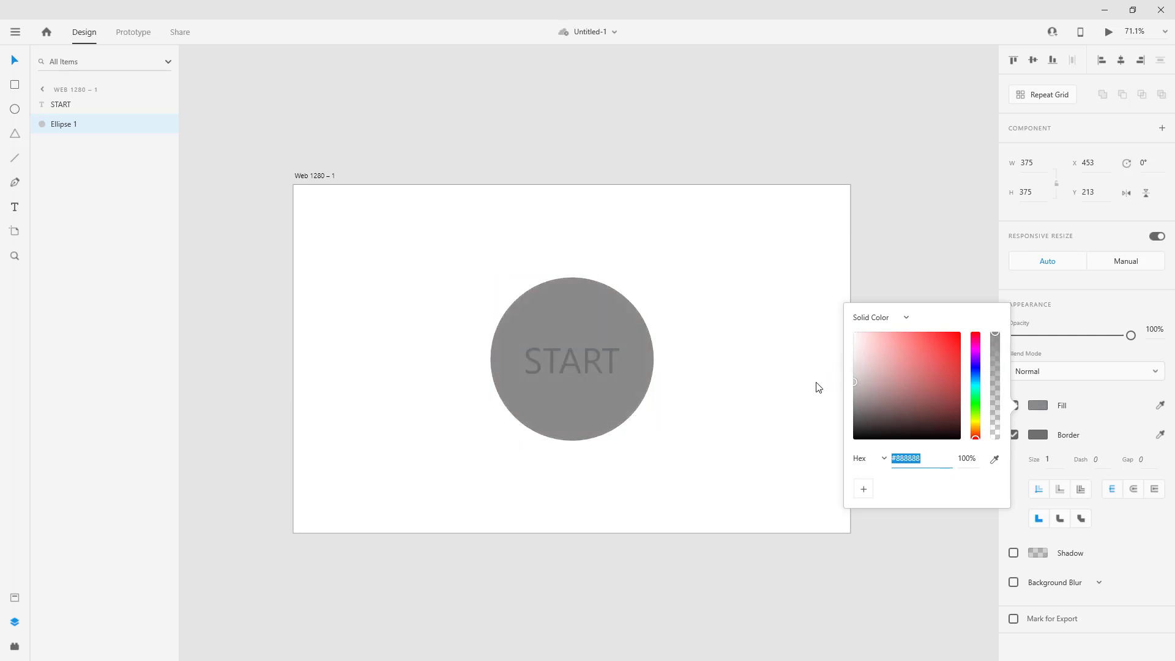
Step: Recolour the START text white by sampling the artboard background with the eyedropper
{"action": "left_click", "coordinate": [598, 374]}
{"action": "left_click", "coordinate": [579, 366]}
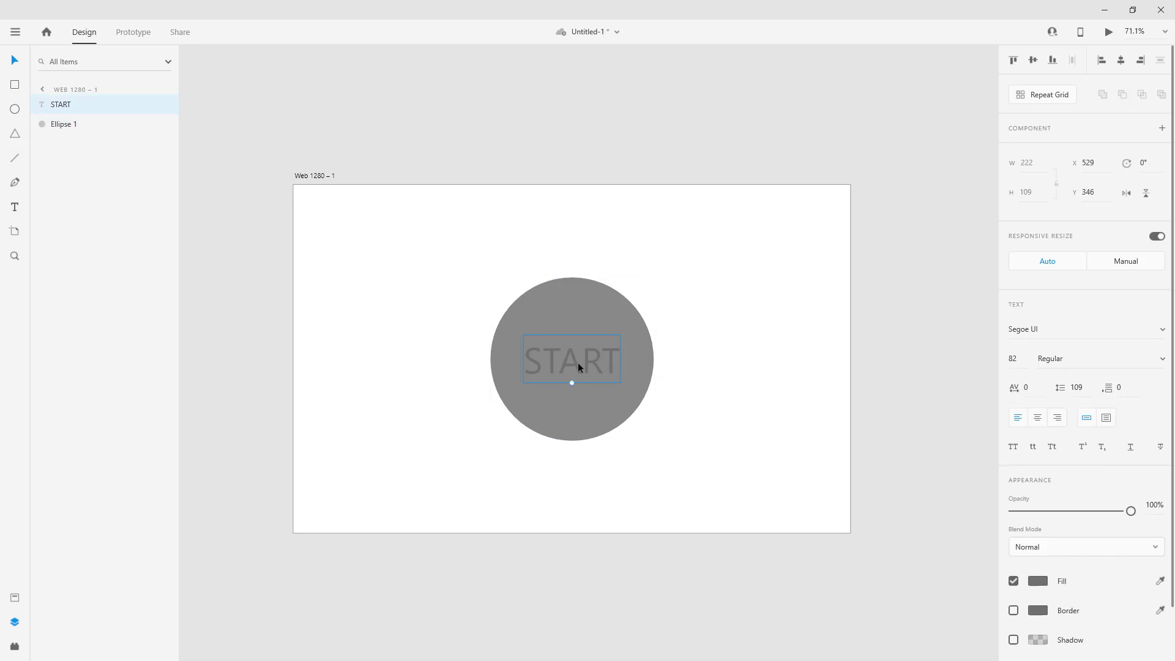
{"action": "key", "text": "i"}
{"action": "left_click", "coordinate": [750, 409]}
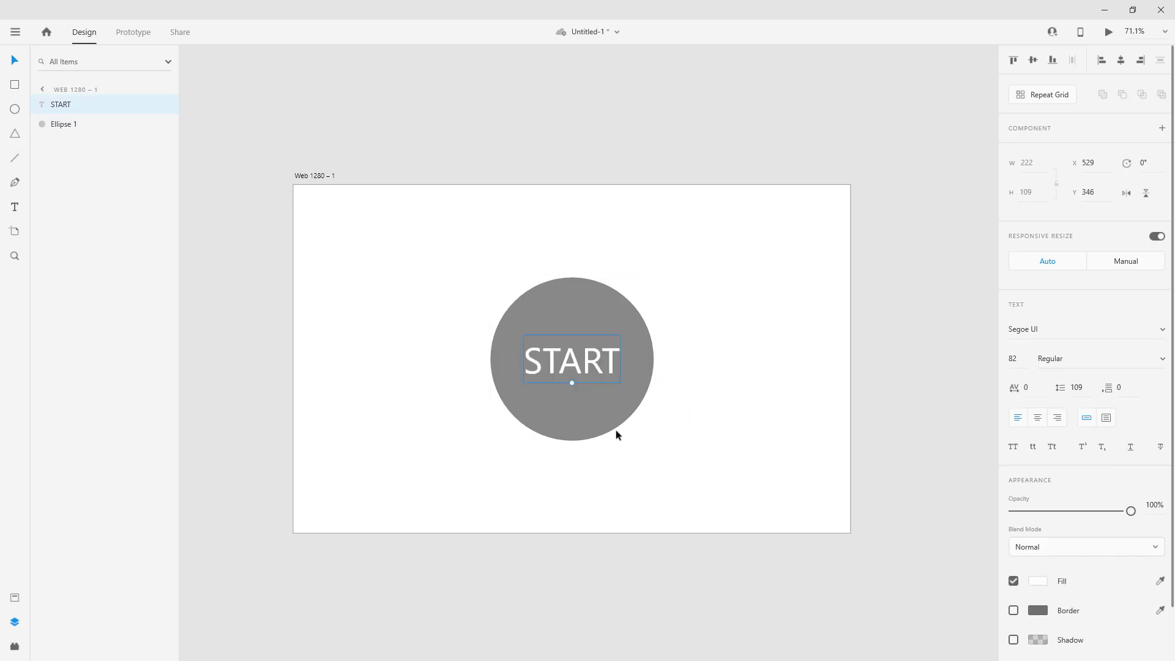
Step: Remove the border from the grey circle
{"action": "left_click", "coordinate": [666, 443]}
{"action": "left_click", "coordinate": [585, 398]}
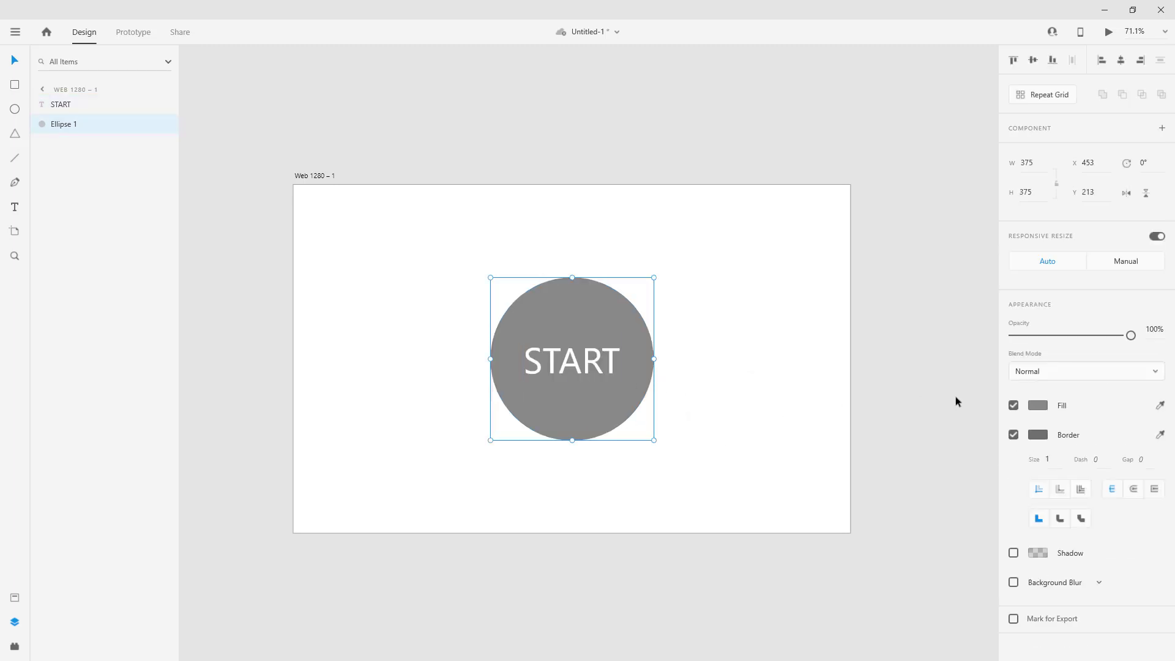
{"action": "left_click", "coordinate": [1010, 437]}
{"action": "left_click", "coordinate": [717, 414]}
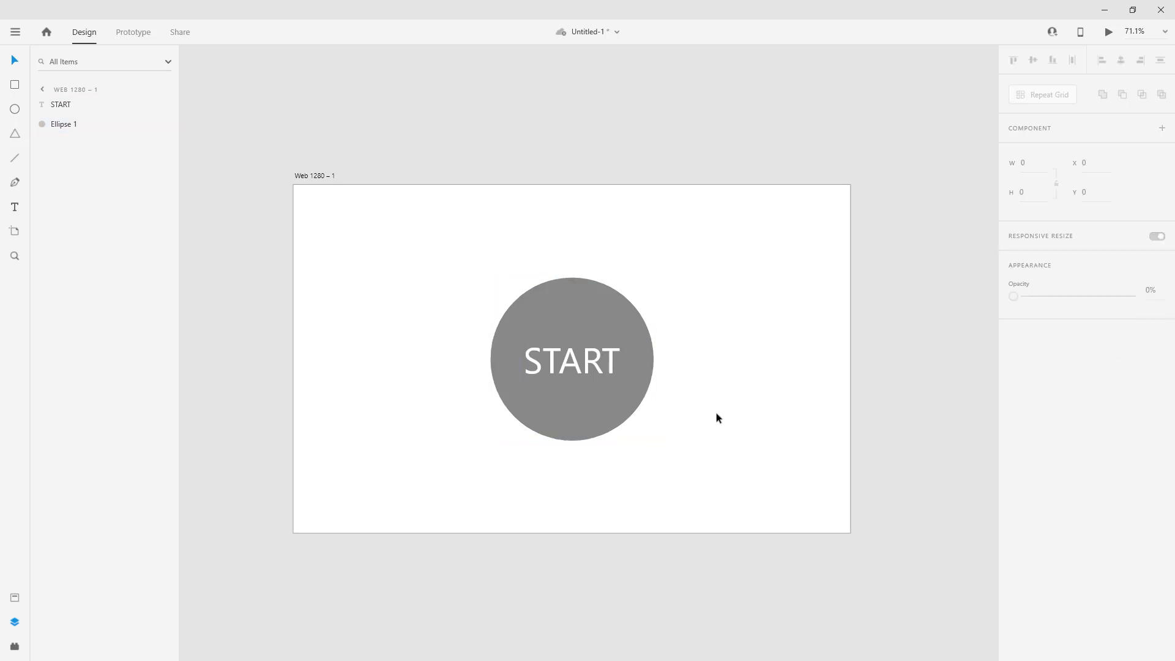
Step: Turn the circle and the START text together into one component
{"action": "left_click", "coordinate": [596, 413]}
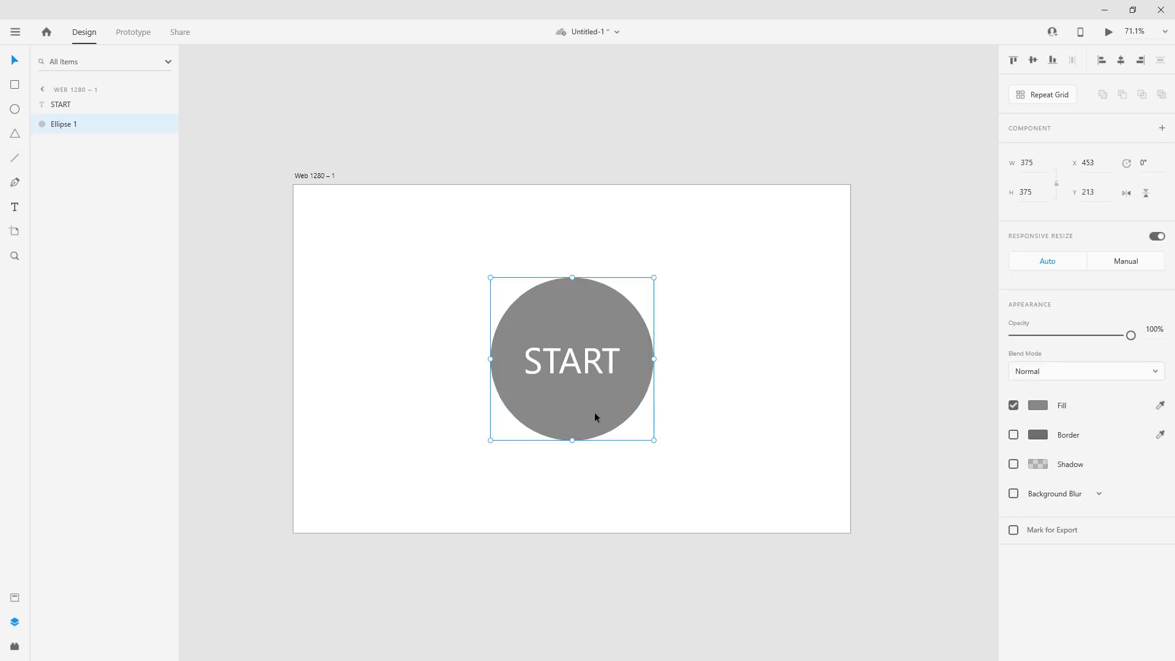
{"action": "left_click", "coordinate": [567, 367], "text": "shift"}
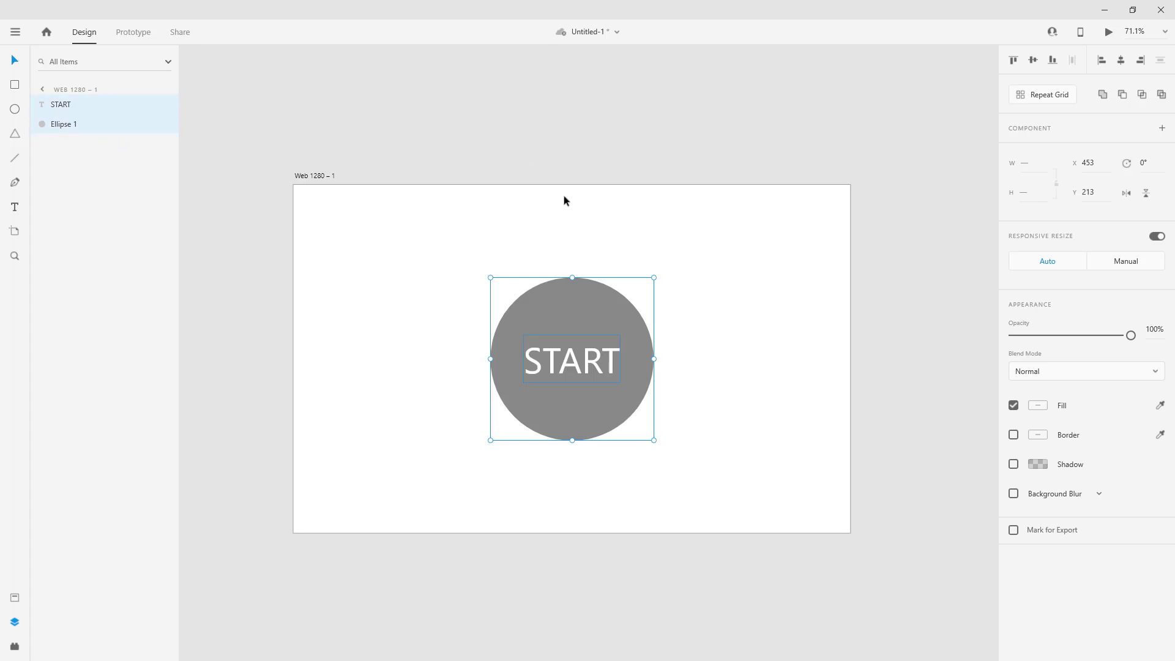
{"action": "right_click", "coordinate": [584, 221]}
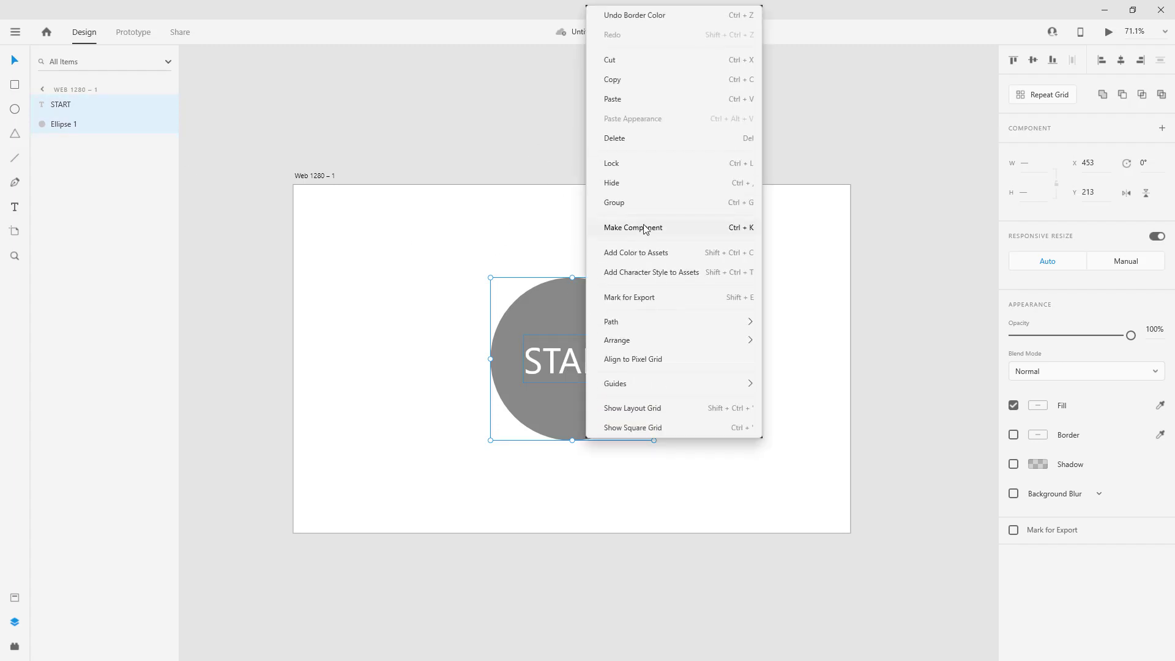
{"action": "left_click", "coordinate": [631, 228]}
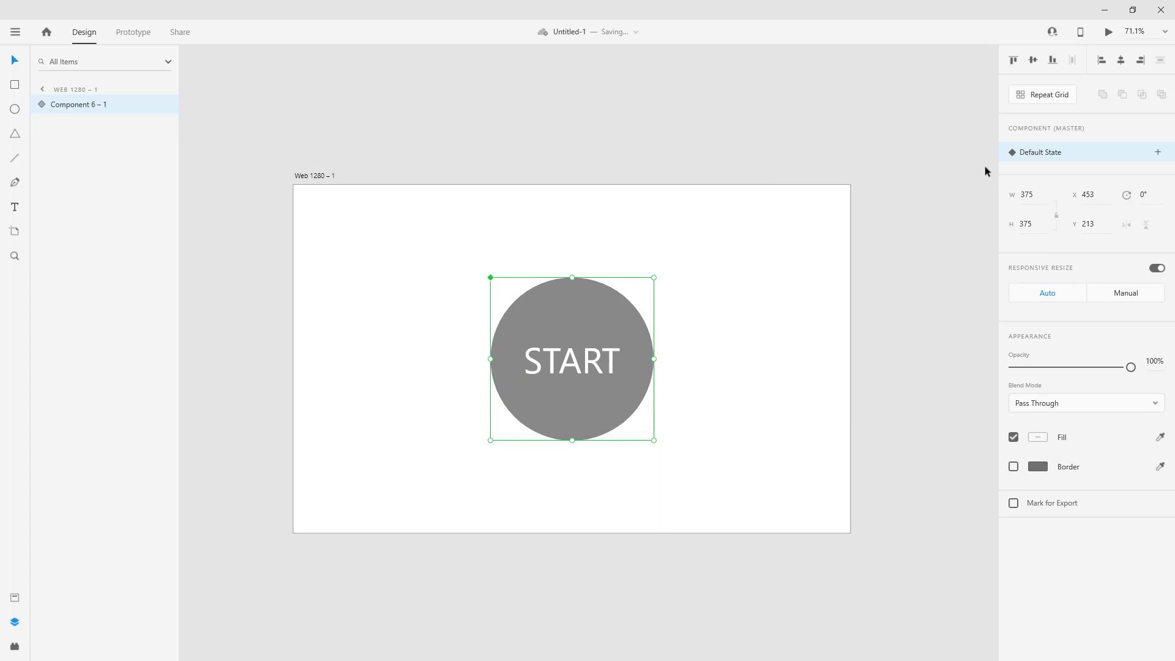
Step: Add a Hover State to the START button component
{"action": "left_click", "coordinate": [1158, 154]}
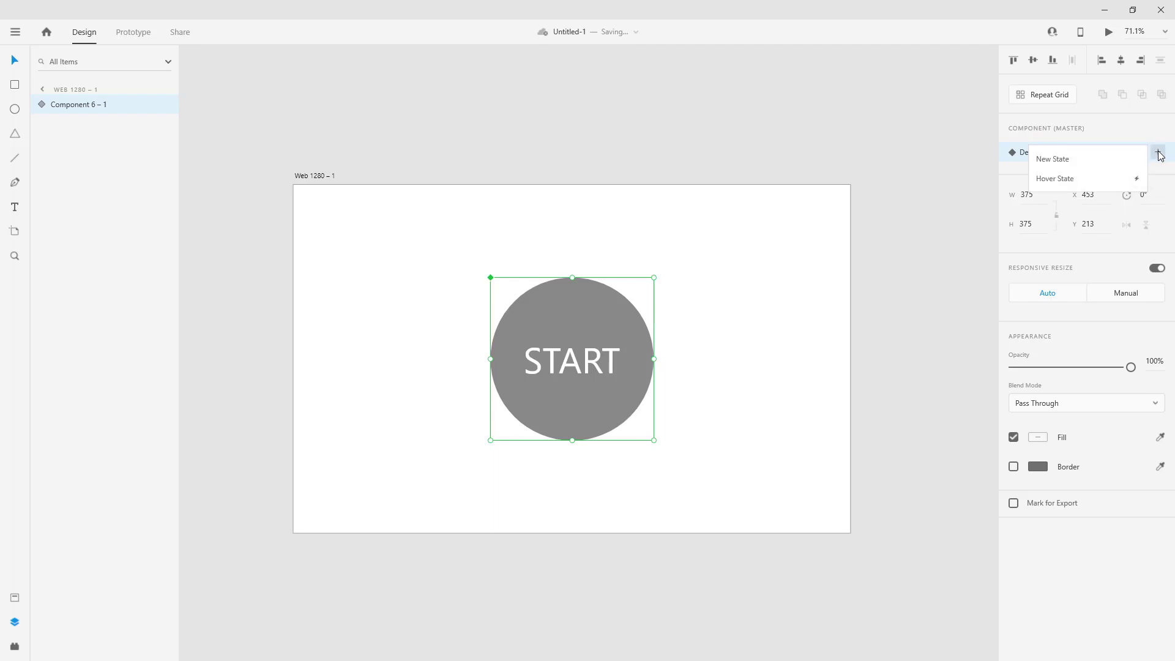
{"action": "left_click", "coordinate": [1068, 178]}
{"action": "left_click", "coordinate": [1077, 190]}
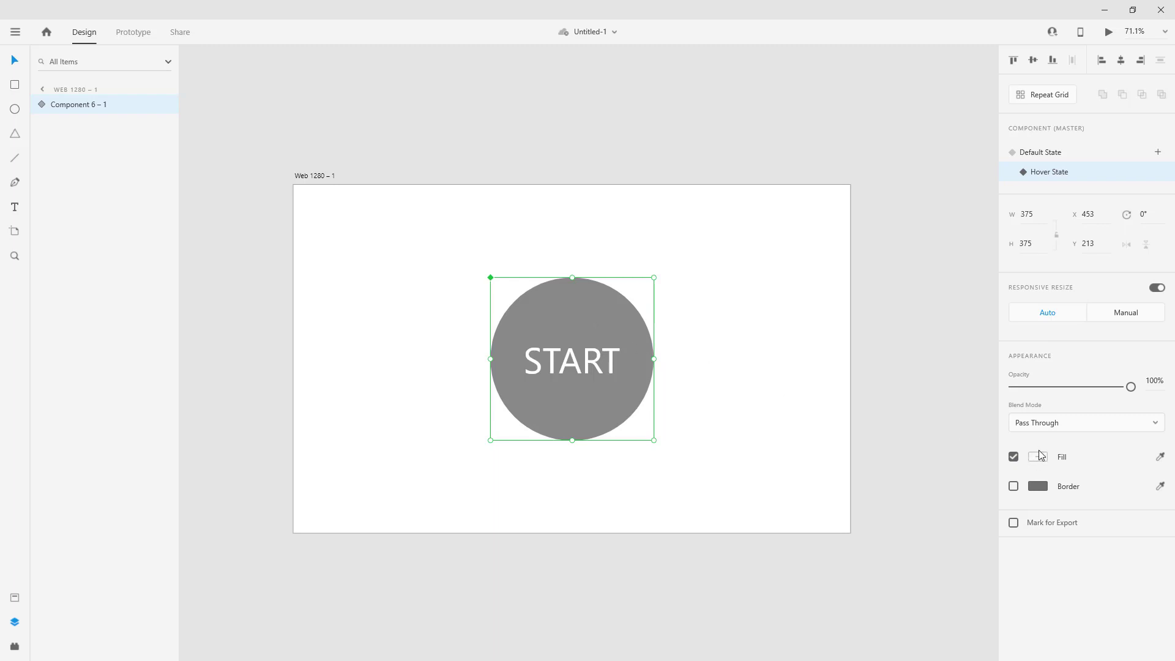
Step: In the Hover State, fill the component's Ellipse 1 with bright yellow #E8FF00
{"action": "double_click", "coordinate": [73, 105]}
{"action": "left_click", "coordinate": [51, 105]}
{"action": "left_click", "coordinate": [44, 107]}
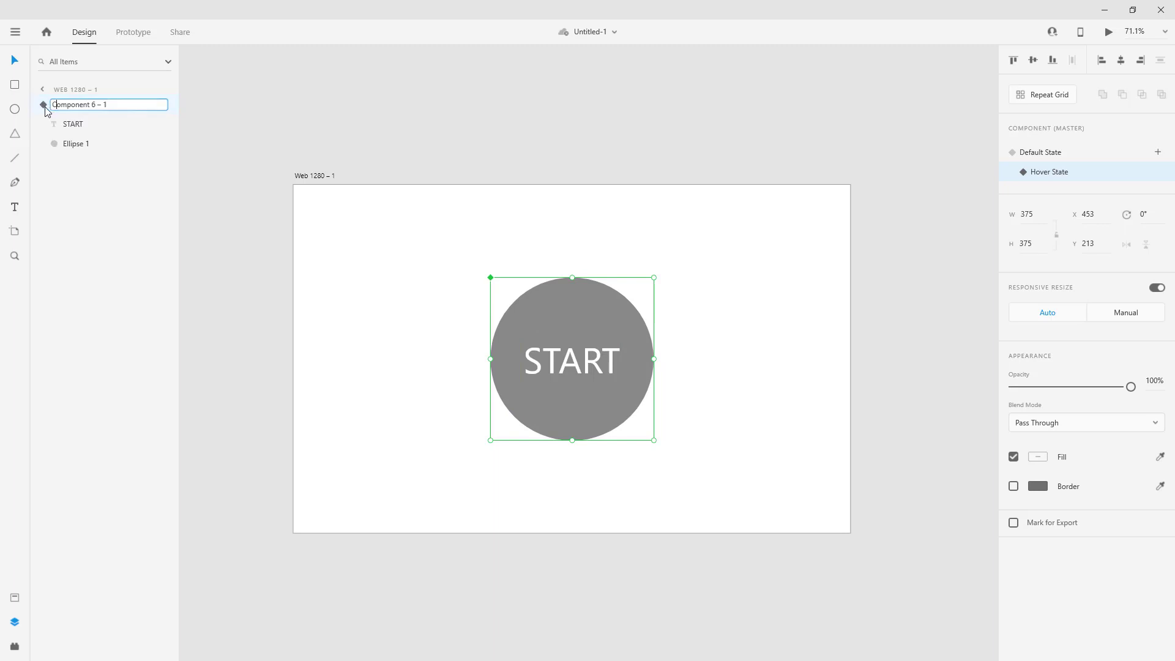
{"action": "left_click", "coordinate": [74, 150]}
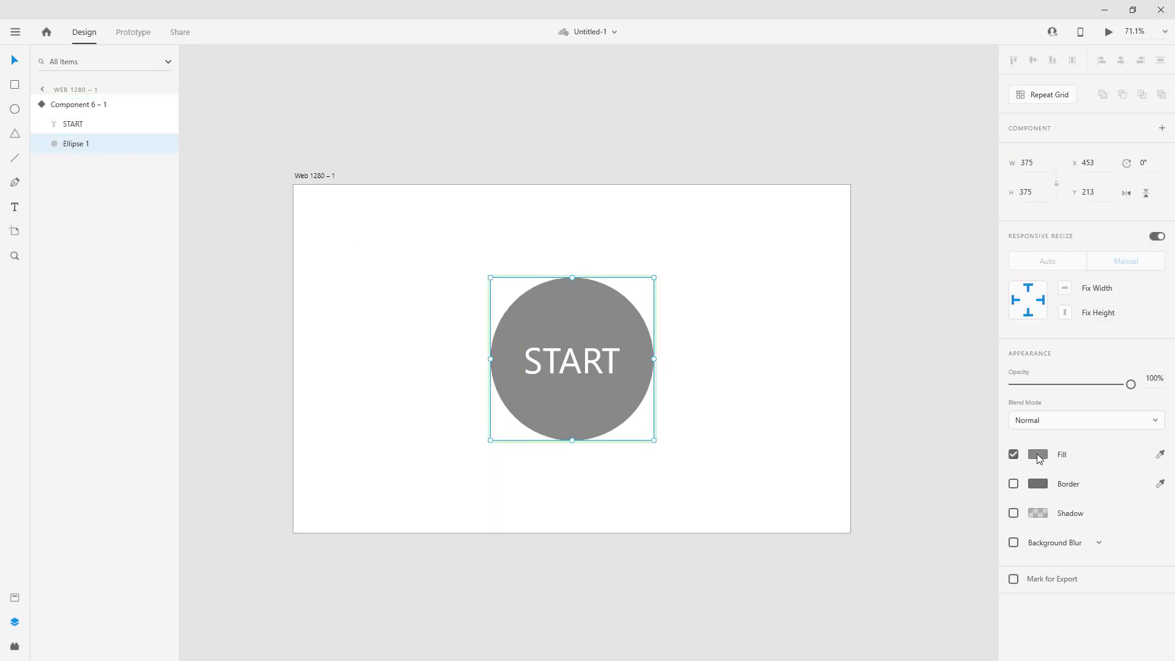
{"action": "left_click", "coordinate": [1038, 456]}
{"action": "left_click", "coordinate": [975, 469]}
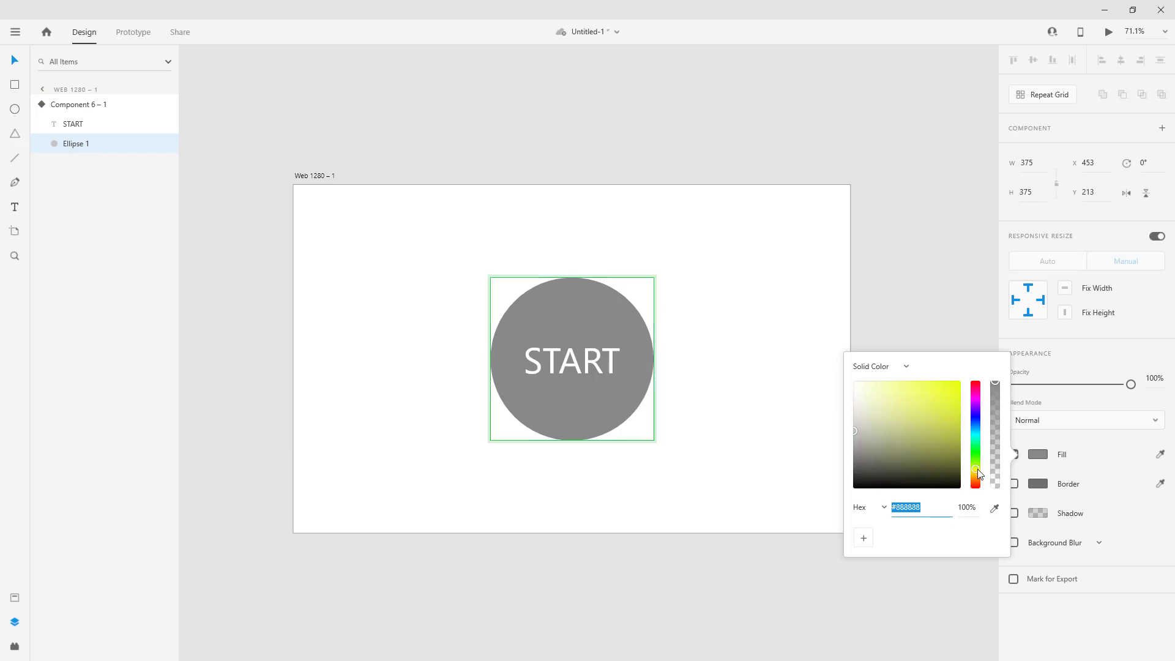
{"action": "left_click", "coordinate": [913, 403]}
{"action": "left_click_drag", "start_coordinate": [910, 404], "coordinate": [1009, 385]}
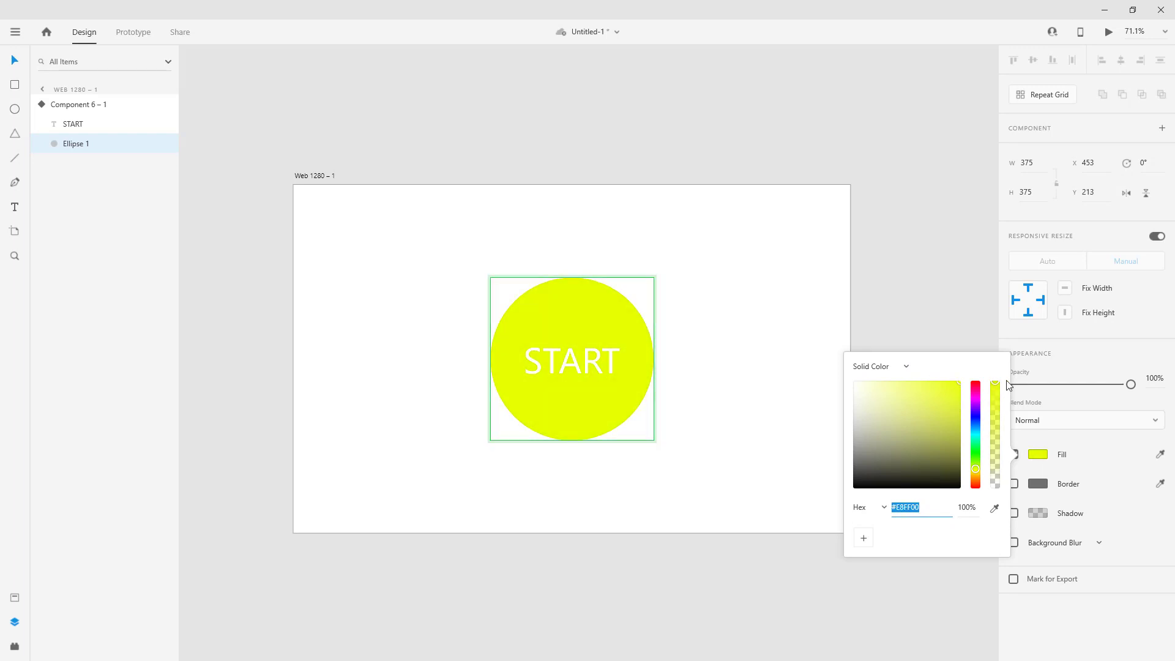
Step: Set the START text's fill to dark grey #5B5B5B in the Hover State
{"action": "left_click", "coordinate": [68, 124]}
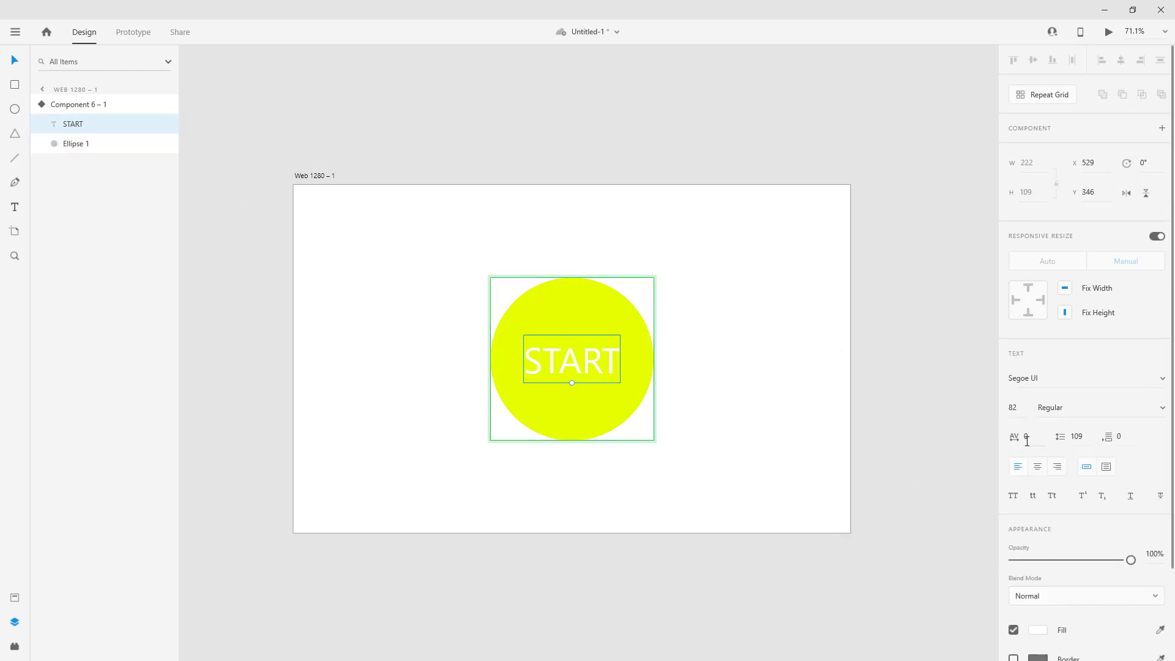
{"action": "scroll", "coordinate": [1034, 499], "scroll_direction": "down", "scroll_amount": 1}
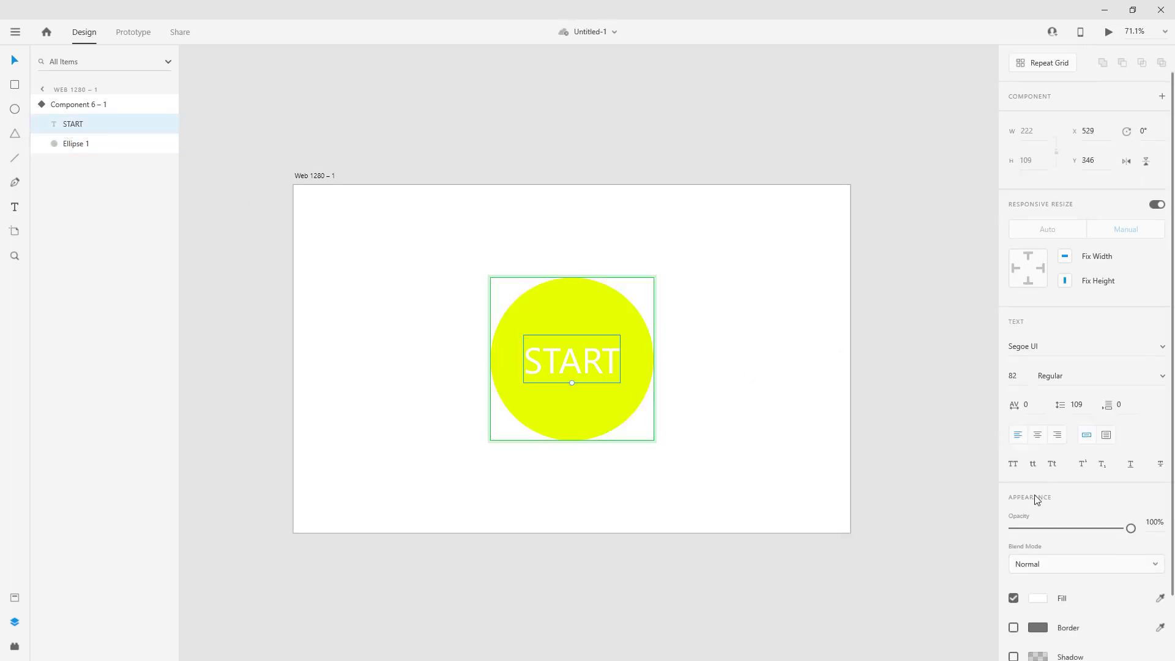
{"action": "scroll", "coordinate": [1034, 497], "scroll_direction": "down", "scroll_amount": 2}
{"action": "left_click", "coordinate": [1038, 522]}
{"action": "left_click_drag", "start_coordinate": [888, 490], "coordinate": [803, 508]}
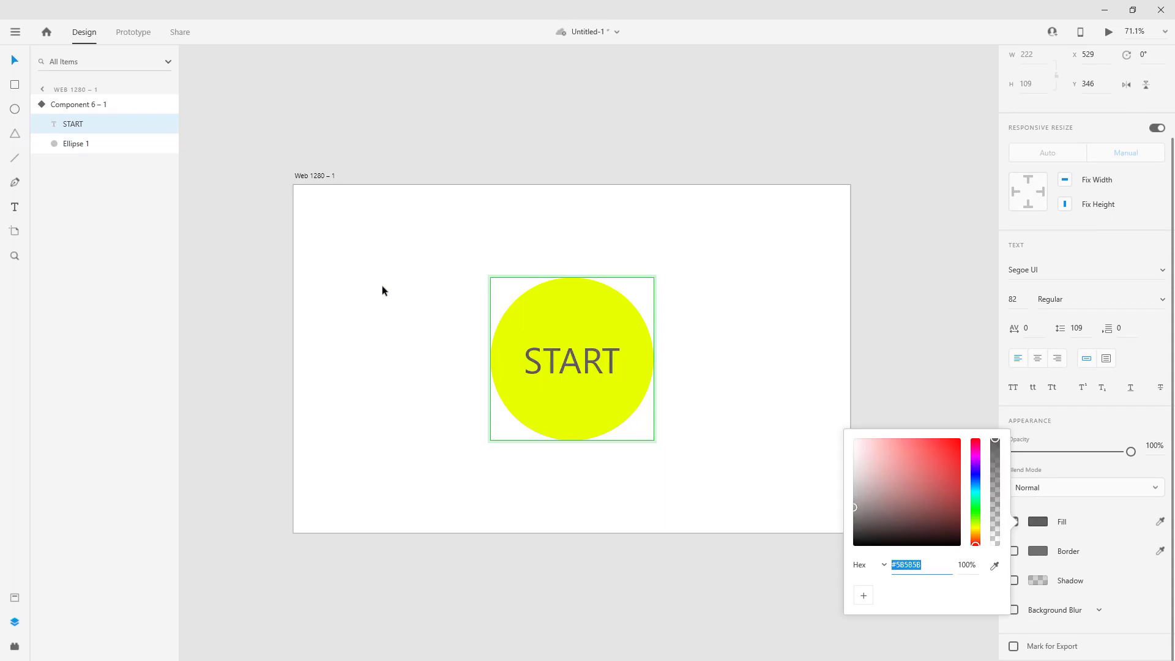
Step: Soften the Hover State circle's fill to the pale yellow #F4FE8F
{"action": "left_click", "coordinate": [66, 146]}
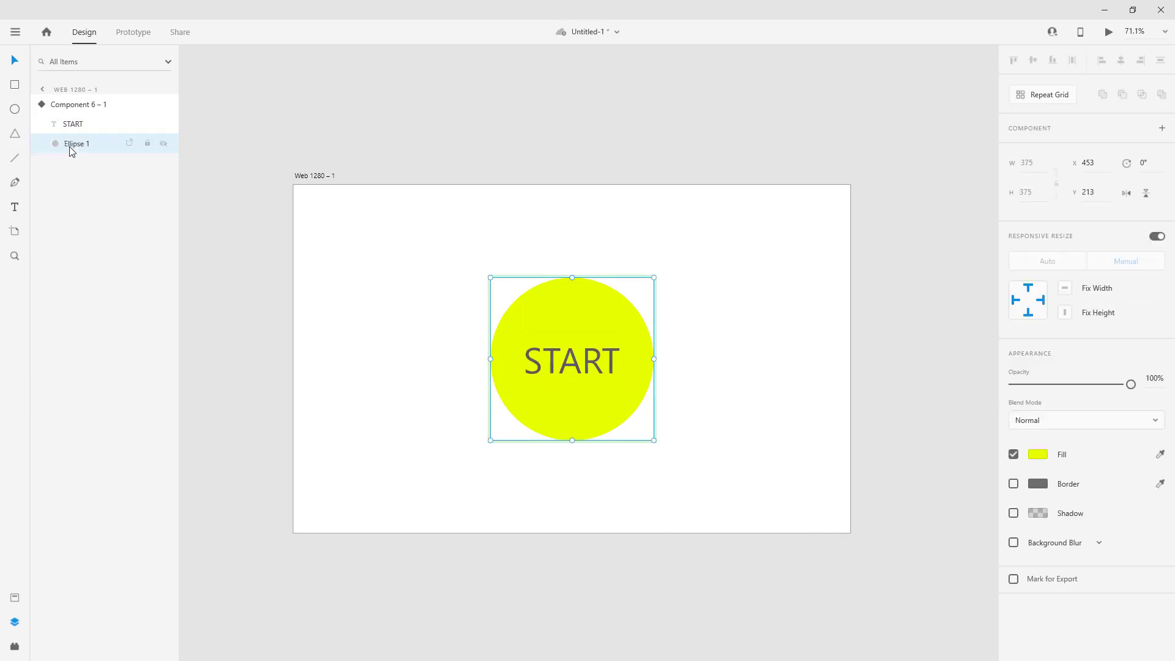
{"action": "left_click", "coordinate": [1038, 454]}
{"action": "left_click_drag", "start_coordinate": [913, 406], "coordinate": [900, 380]}
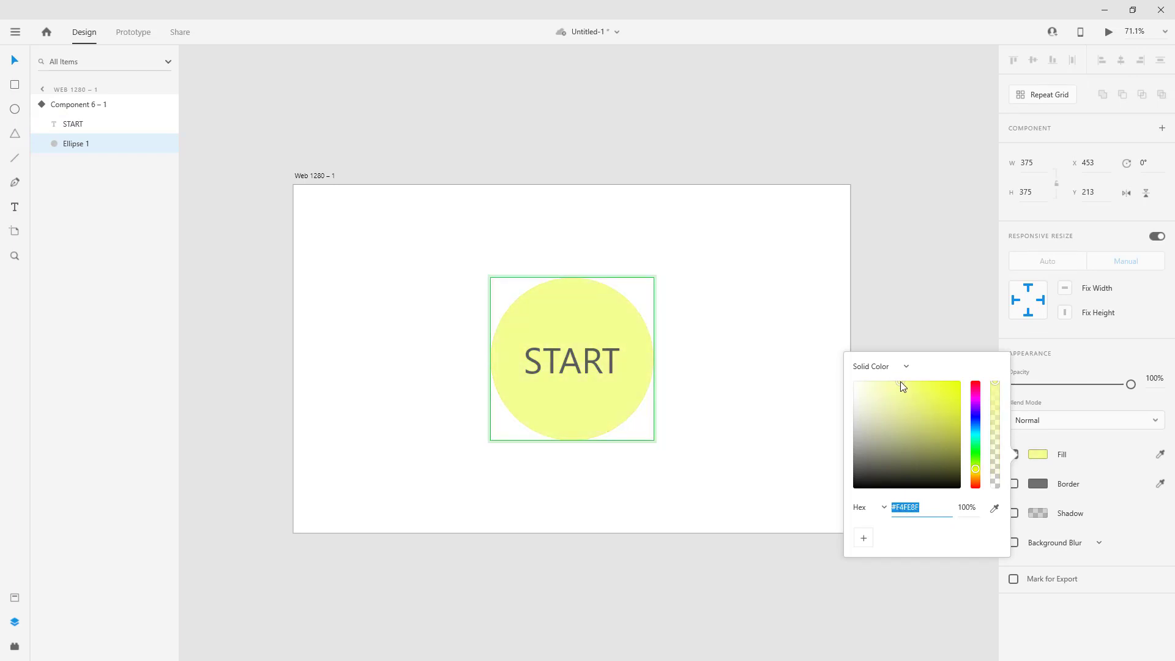
{"action": "left_click", "coordinate": [773, 354]}
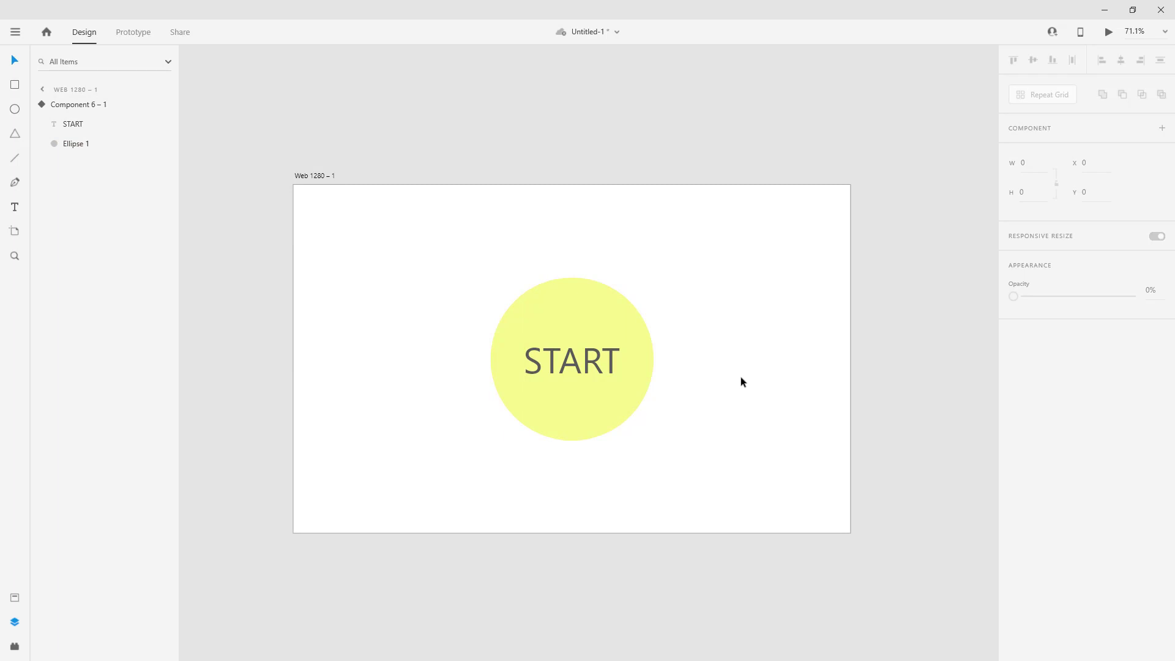
Step: Switch the component back to its Default State and preview the prototype, then return to the design view
{"action": "left_click", "coordinate": [86, 110]}
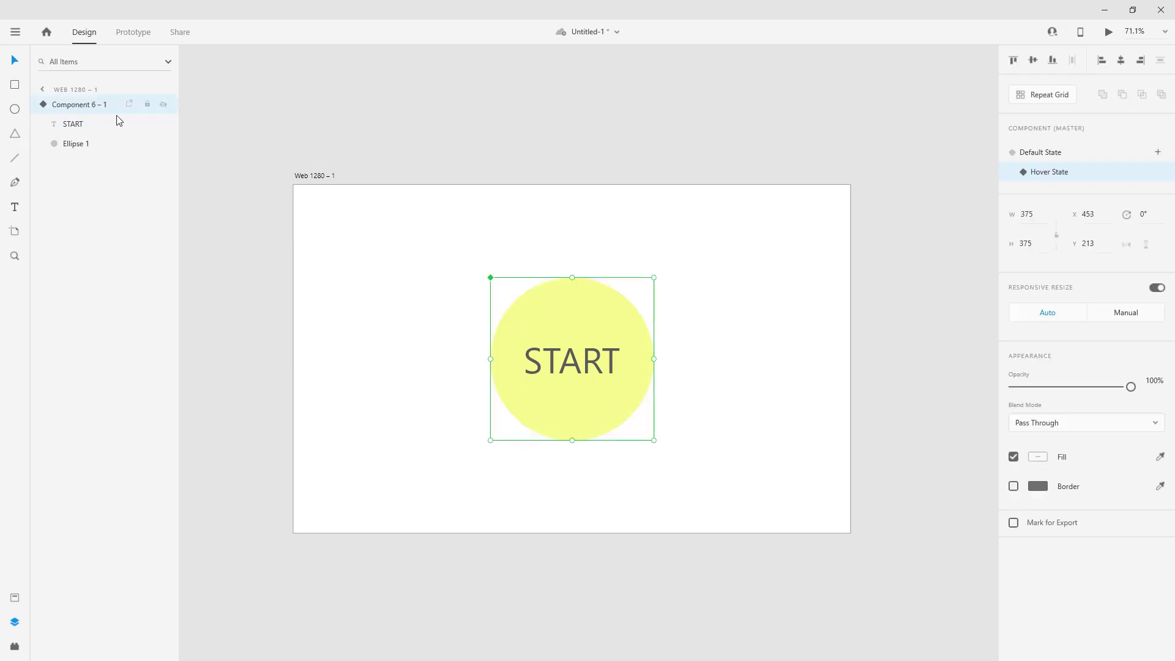
{"action": "left_click", "coordinate": [1145, 158]}
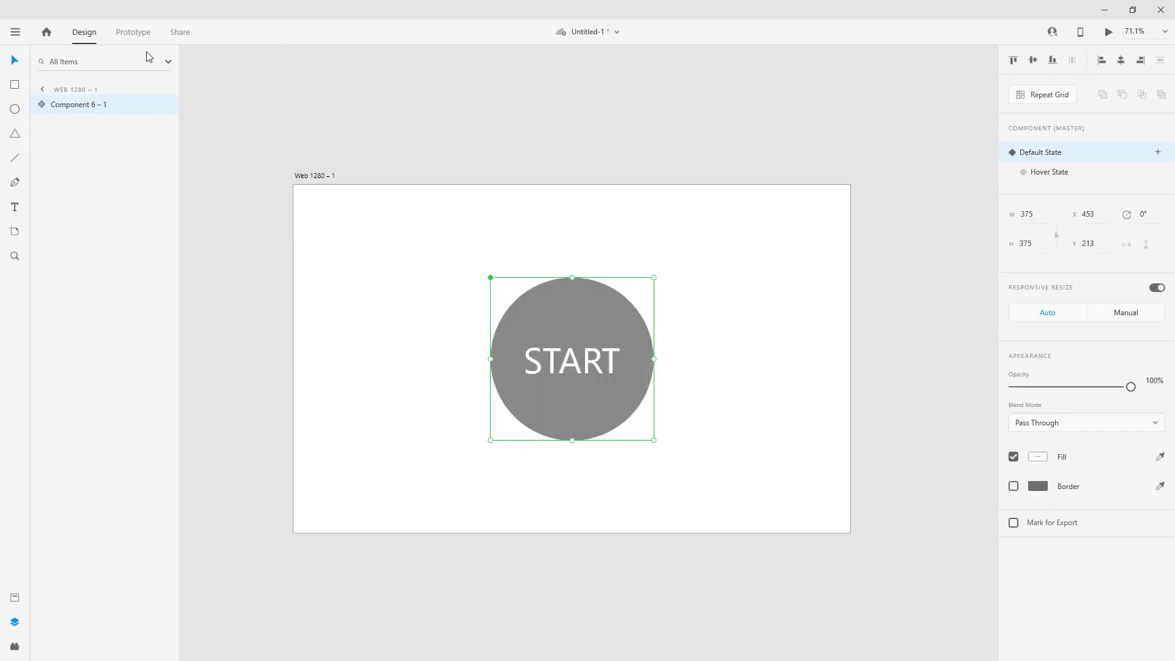
{"action": "left_click", "coordinate": [135, 35]}
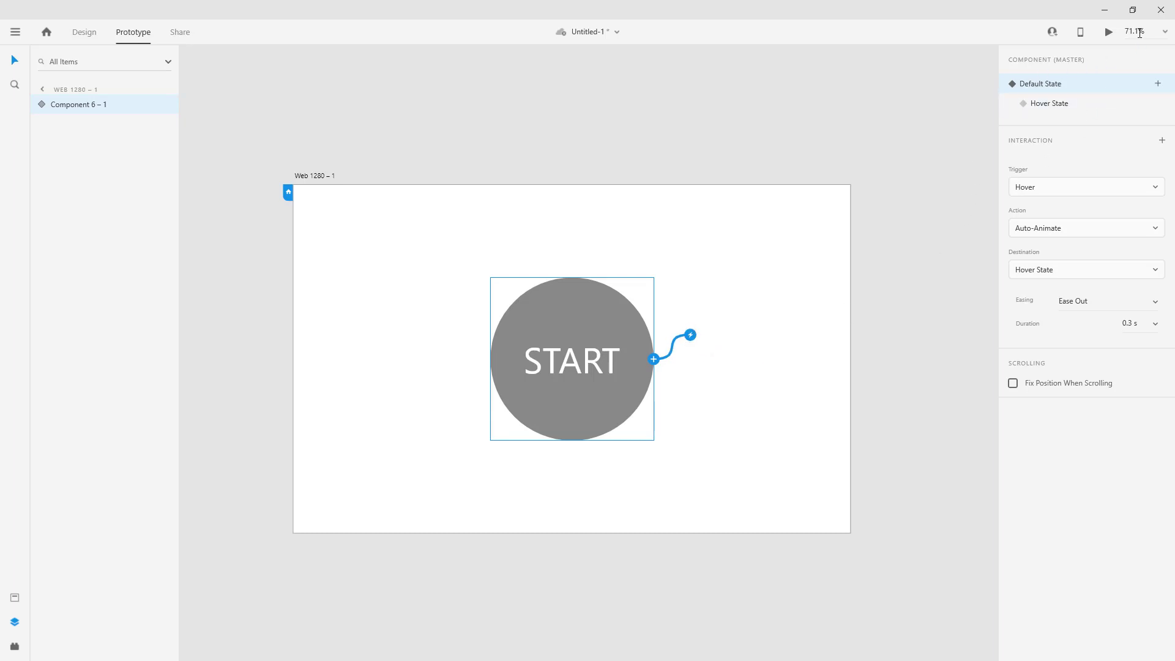
{"action": "left_click", "coordinate": [1109, 32]}
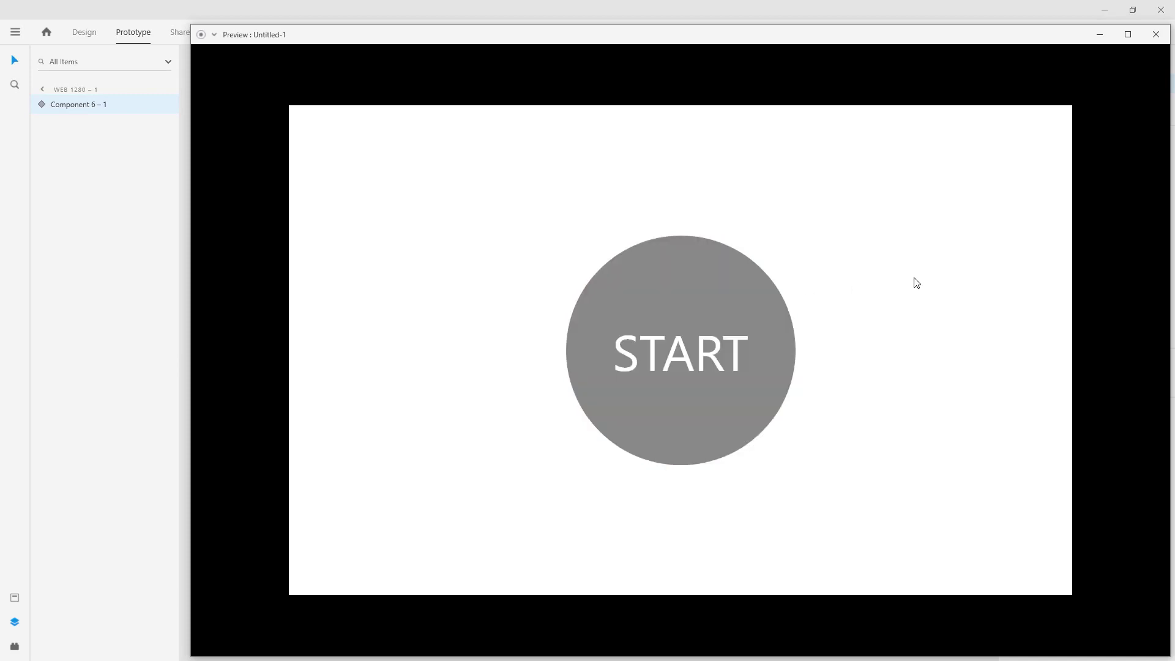
{"action": "left_click", "coordinate": [1156, 35]}
{"action": "left_click", "coordinate": [86, 35]}
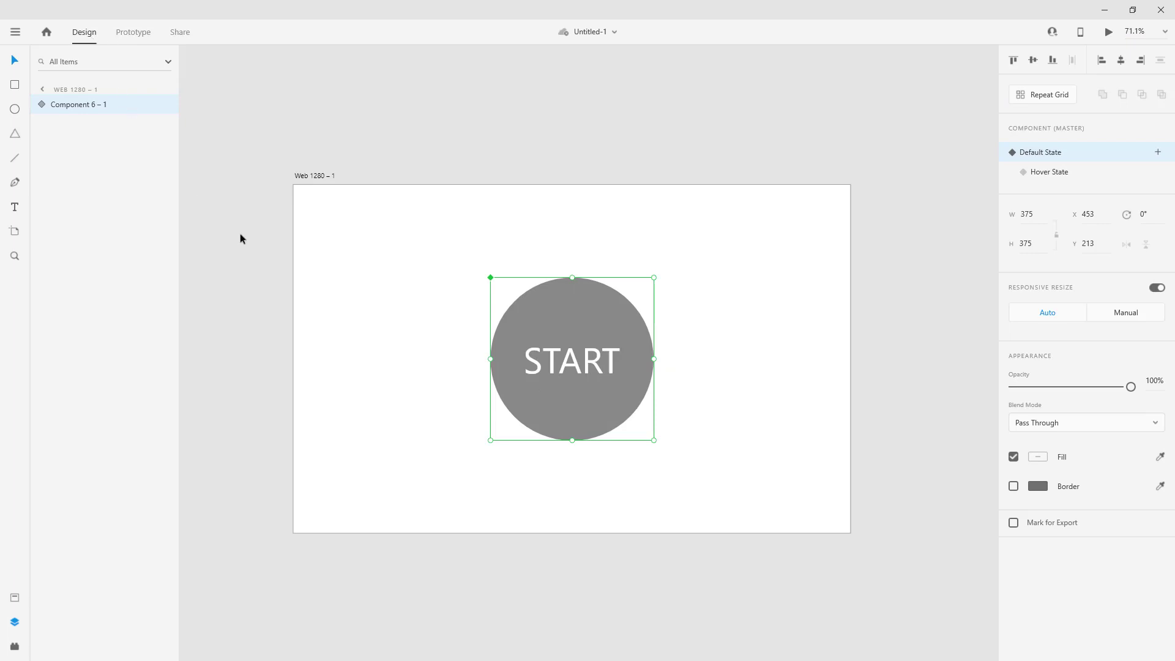
Step: Add a new state to the START component and name it Activated
{"action": "left_click", "coordinate": [42, 104]}
{"action": "left_click", "coordinate": [1158, 152]}
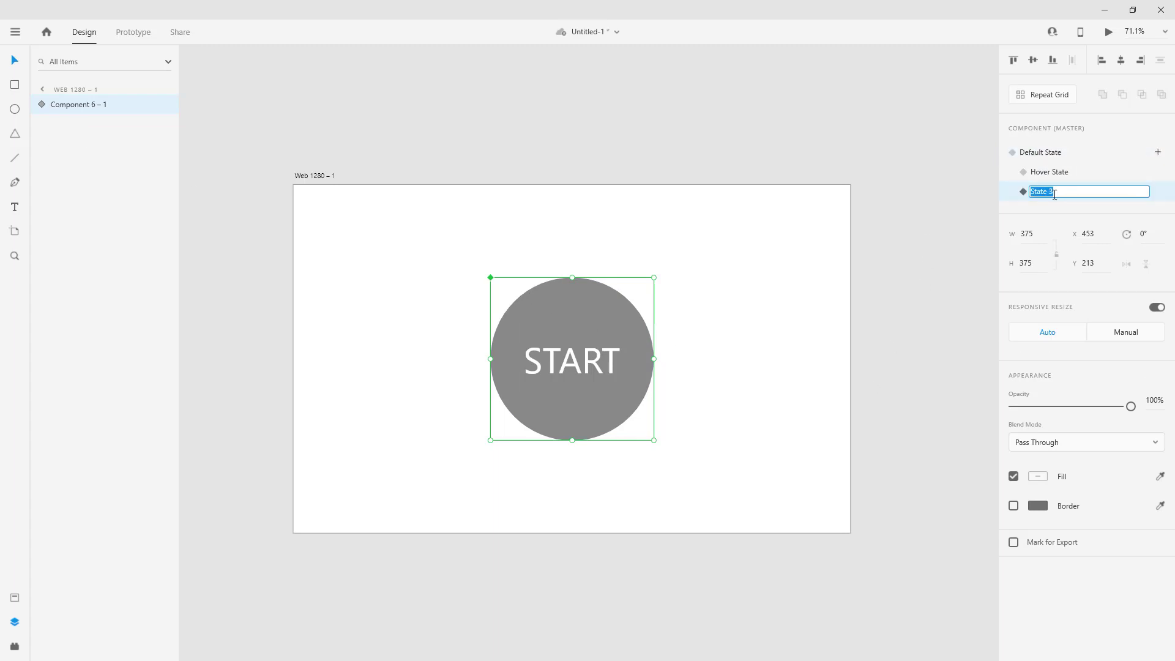
{"action": "type", "text": "aC"}
{"action": "key", "text": "BackSpace"}
{"action": "key", "text": "BackSpace"}
{"action": "key", "text": "BackSpace"}
{"action": "type", "text": "ctivated"}
{"action": "key", "text": "Return"}
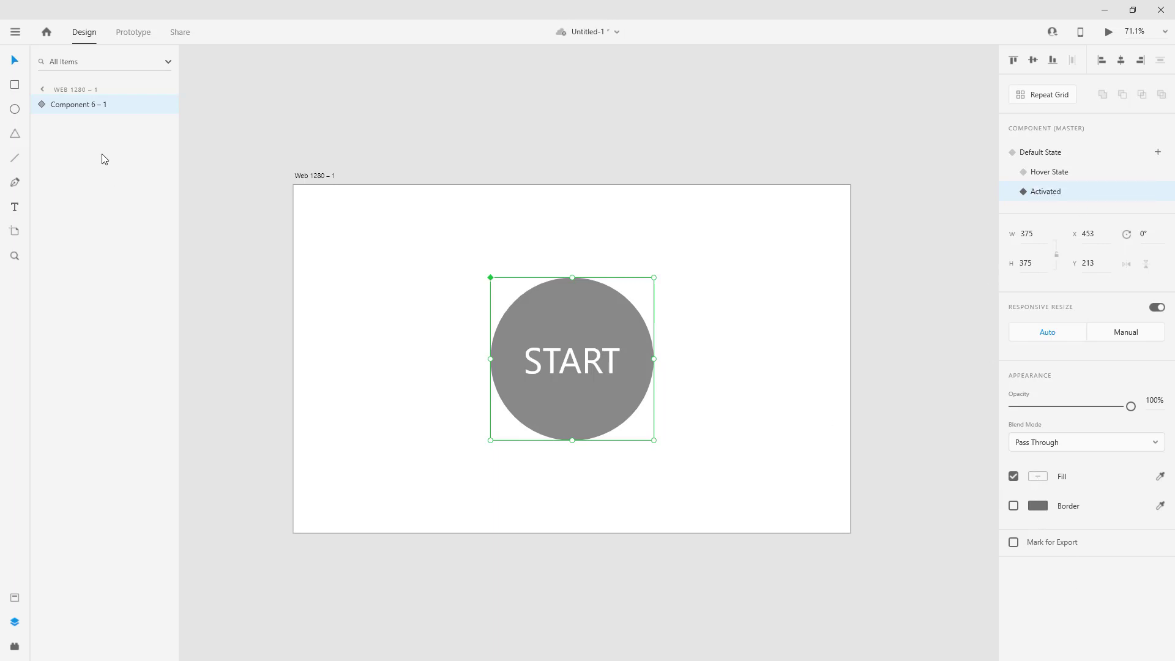
Step: Fill the Ellipse 1 circle with red #D10000 in the component's Activated state
{"action": "left_click", "coordinate": [39, 104]}
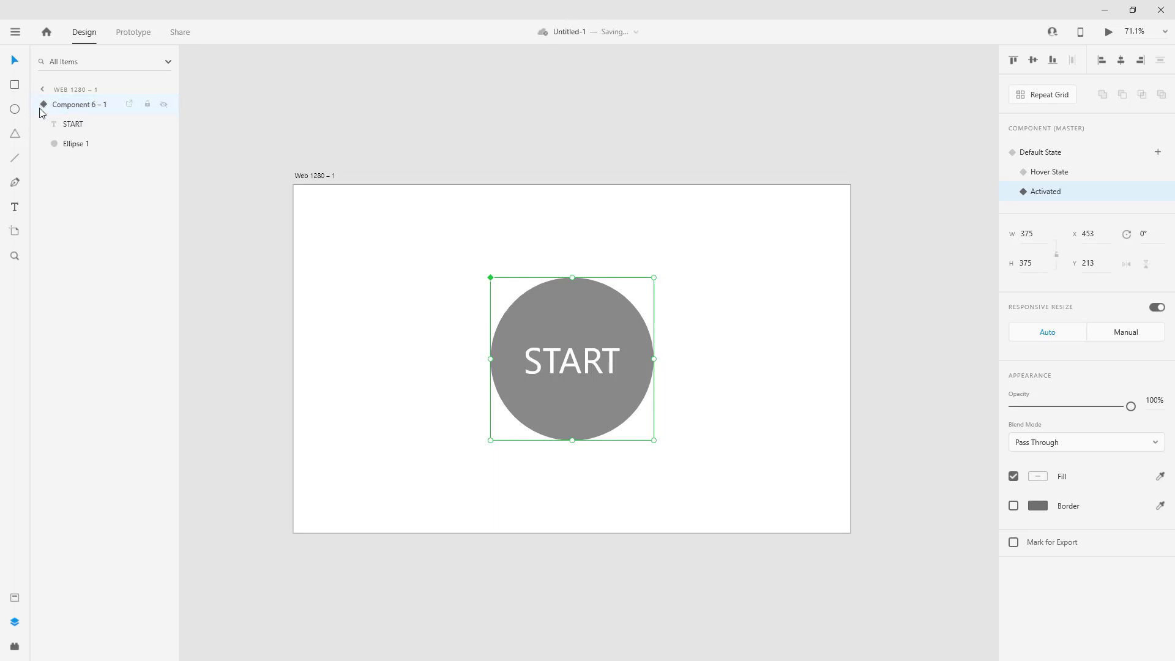
{"action": "left_click", "coordinate": [75, 144]}
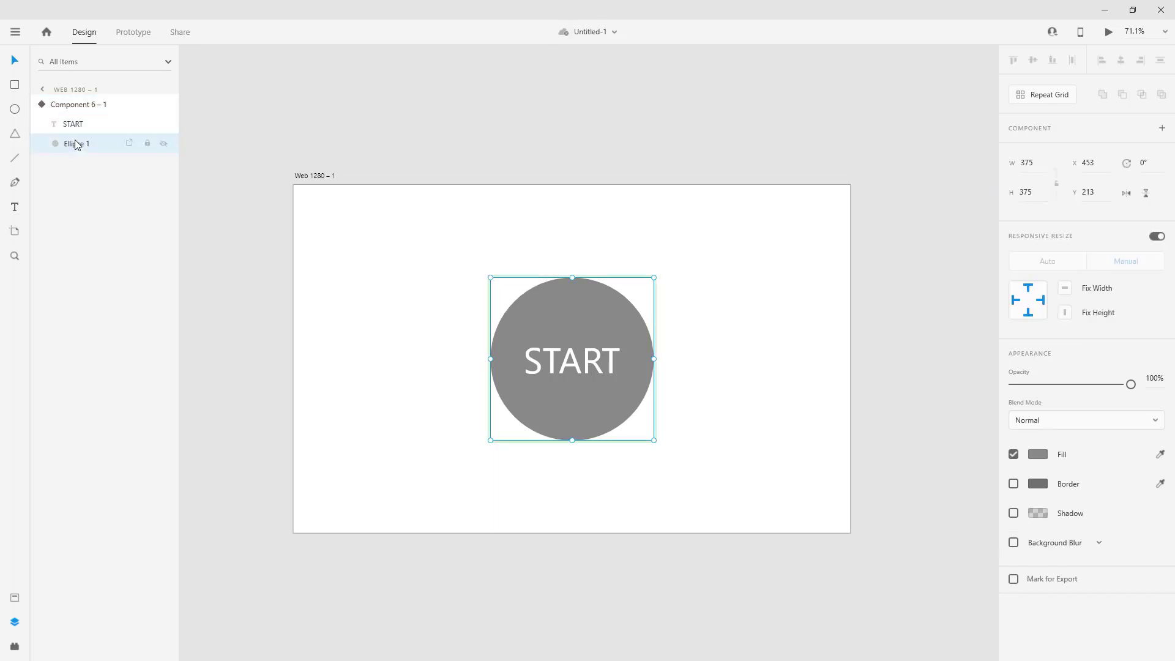
{"action": "left_click", "coordinate": [1043, 460]}
{"action": "left_click", "coordinate": [959, 400]}
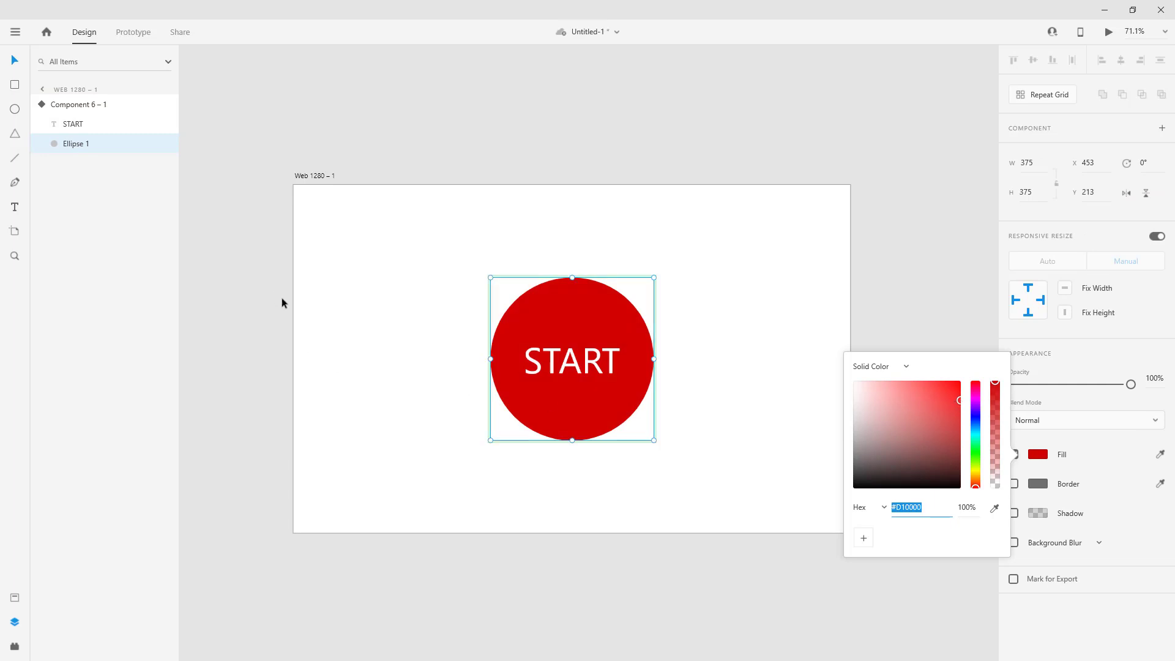
Step: Change the Activated state's START text to RECORDING and shrink it to fit centred inside the red circle
{"action": "left_click", "coordinate": [71, 127]}
{"action": "left_click", "coordinate": [71, 127]}
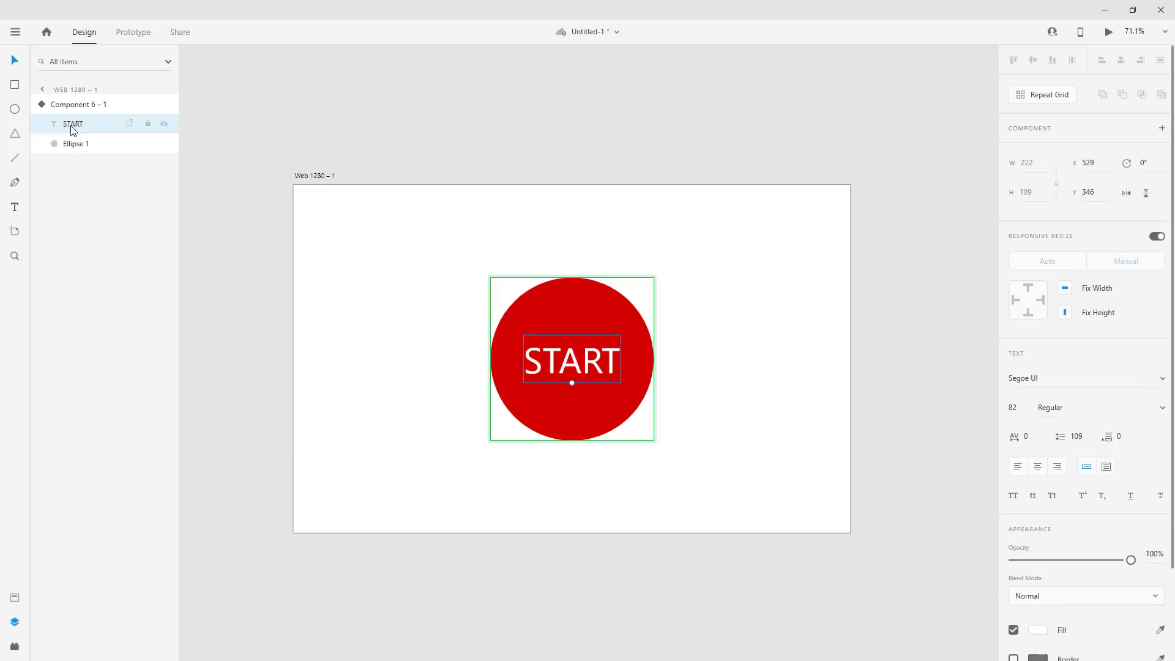
{"action": "double_click", "coordinate": [564, 360]}
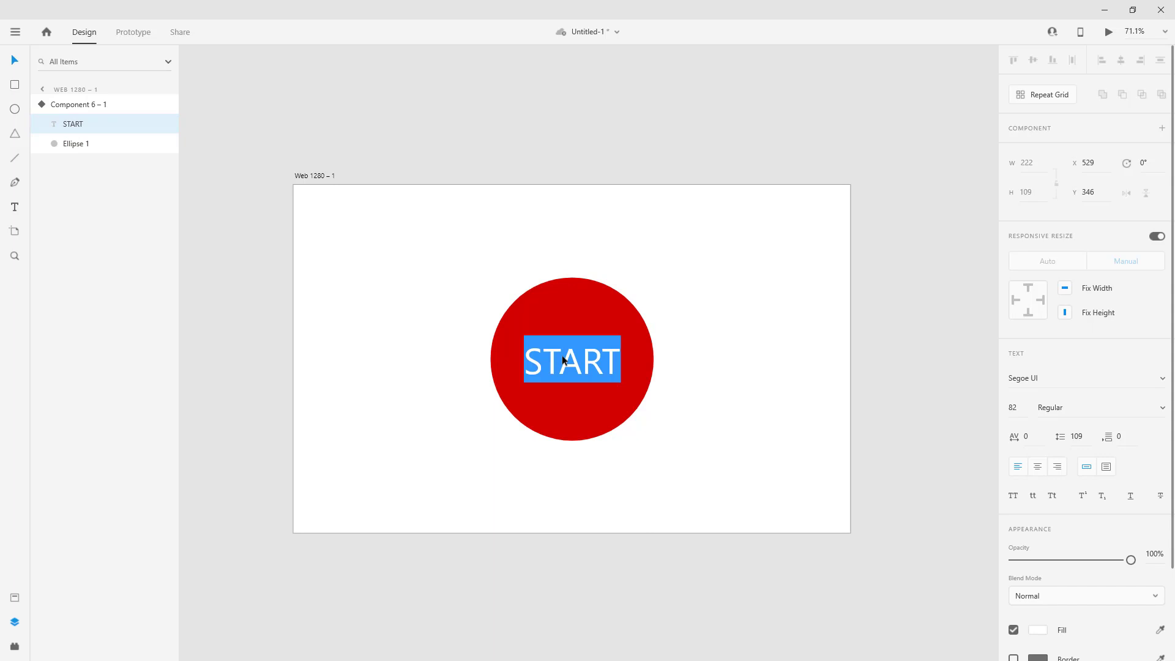
{"action": "type", "text": "RECORDING"}
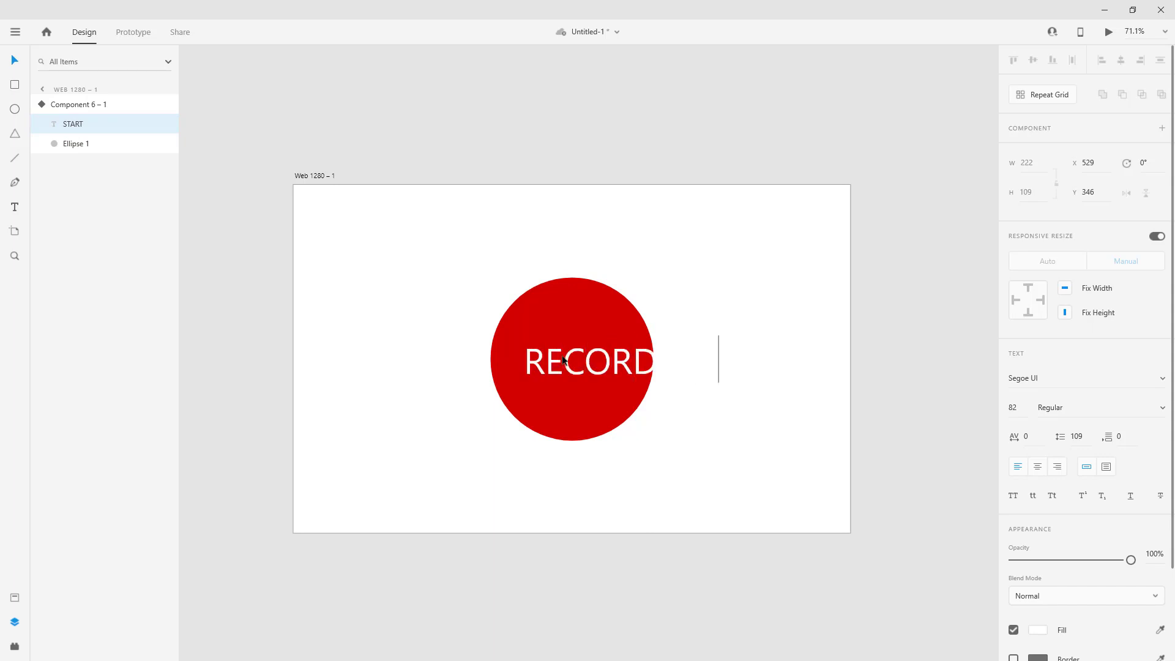
{"action": "key", "text": "Escape"}
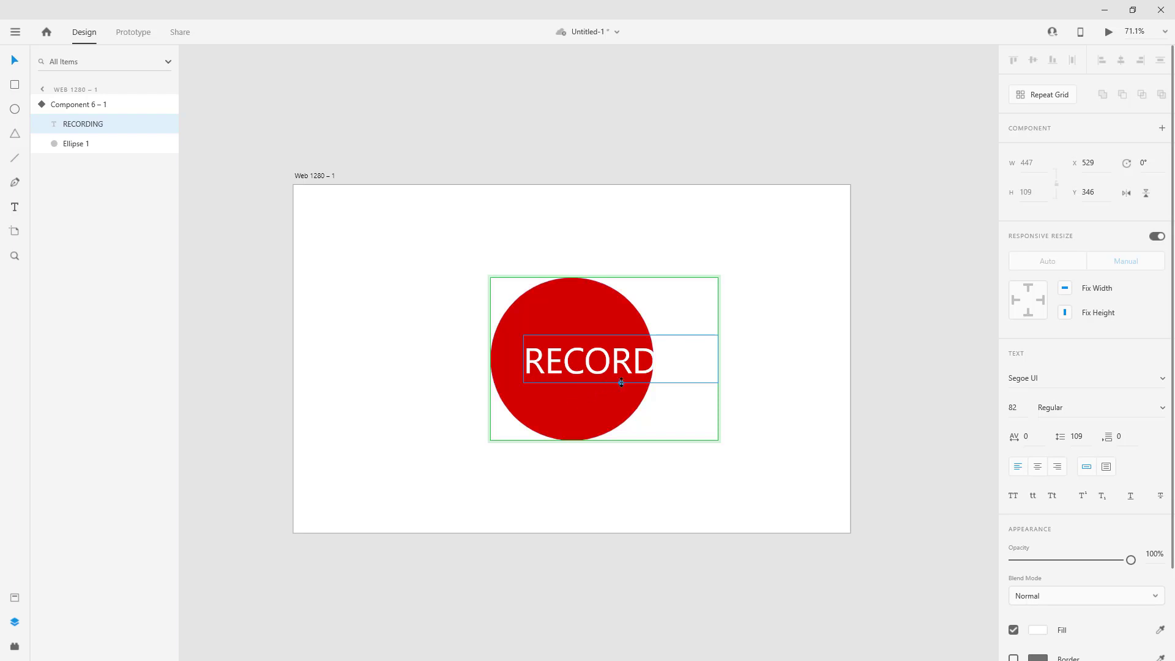
{"action": "left_click_drag", "start_coordinate": [621, 382], "coordinate": [582, 366]}
{"action": "left_click", "coordinate": [595, 408]}
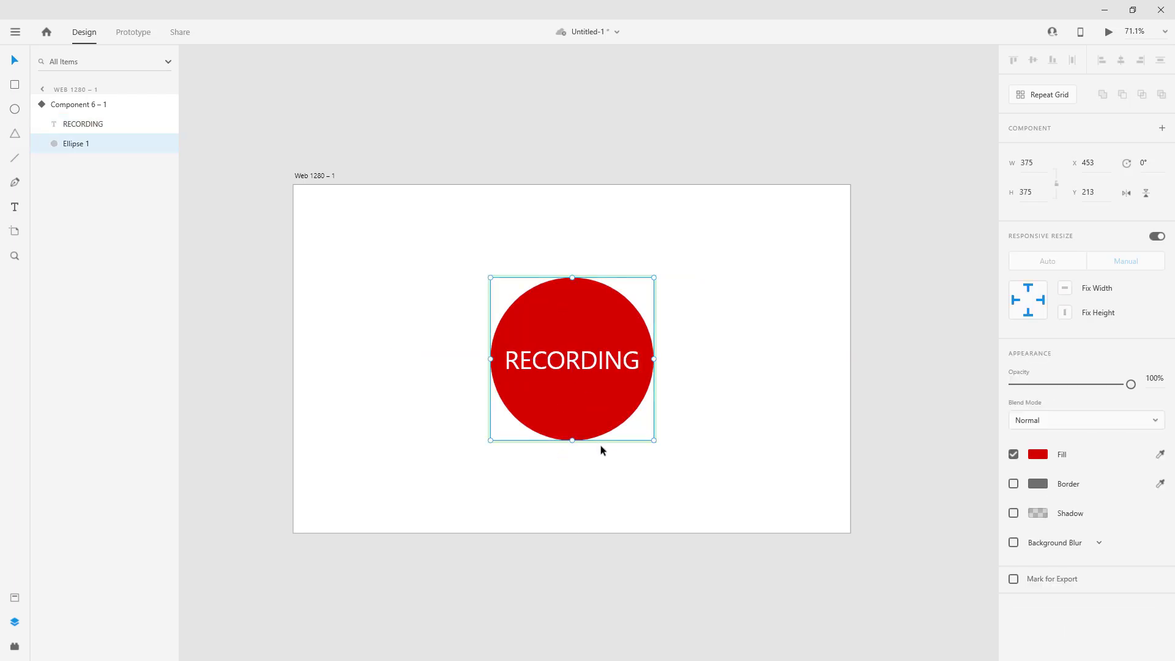
{"action": "left_click", "coordinate": [611, 460]}
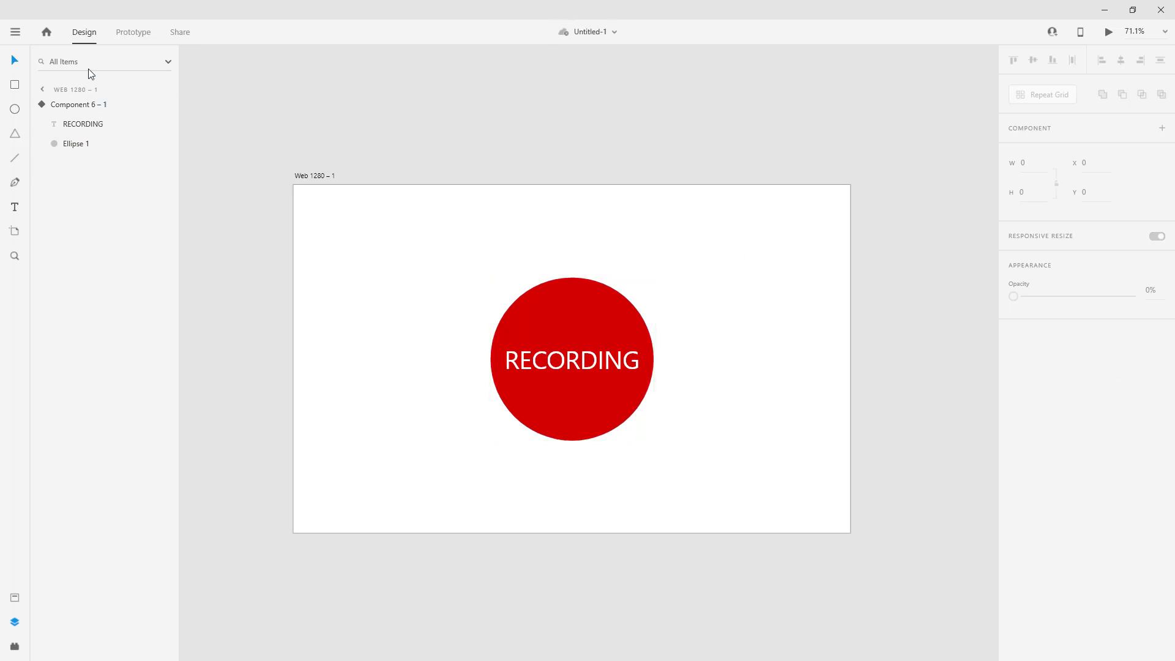
Step: Return the component to its Default State and add a Tap interaction in prototype mode that auto-animates to Activated
{"action": "left_click", "coordinate": [93, 107]}
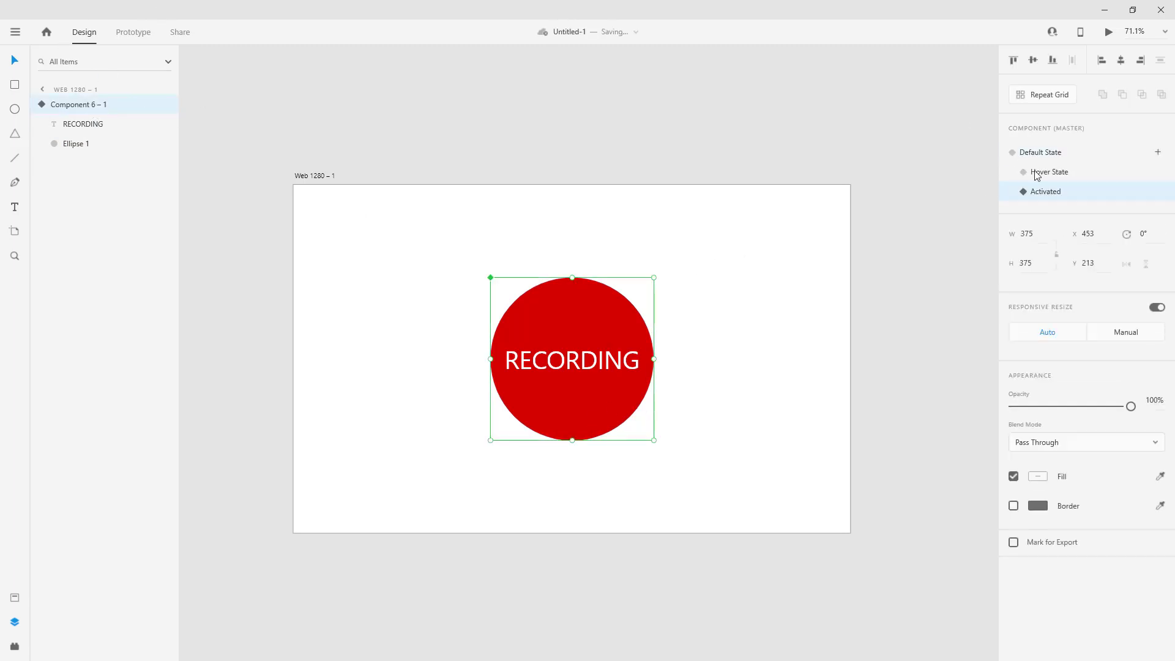
{"action": "left_click", "coordinate": [1044, 153]}
{"action": "left_click", "coordinate": [131, 35]}
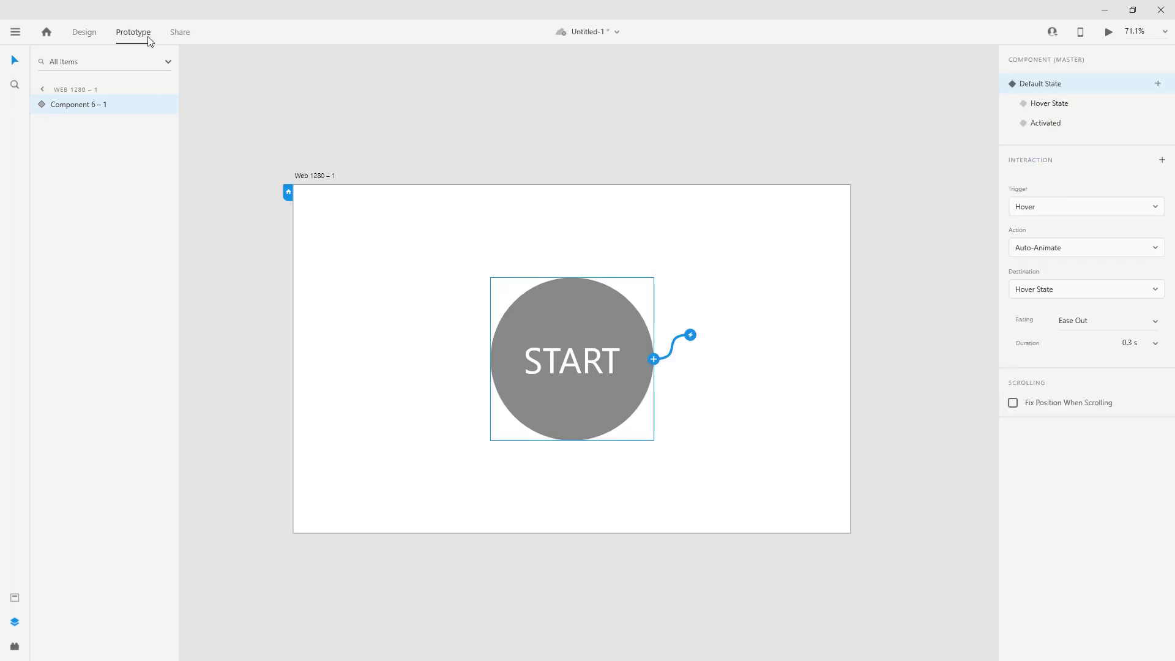
{"action": "left_click", "coordinate": [654, 360]}
{"action": "left_click", "coordinate": [1069, 292]}
{"action": "left_click", "coordinate": [1044, 344]}
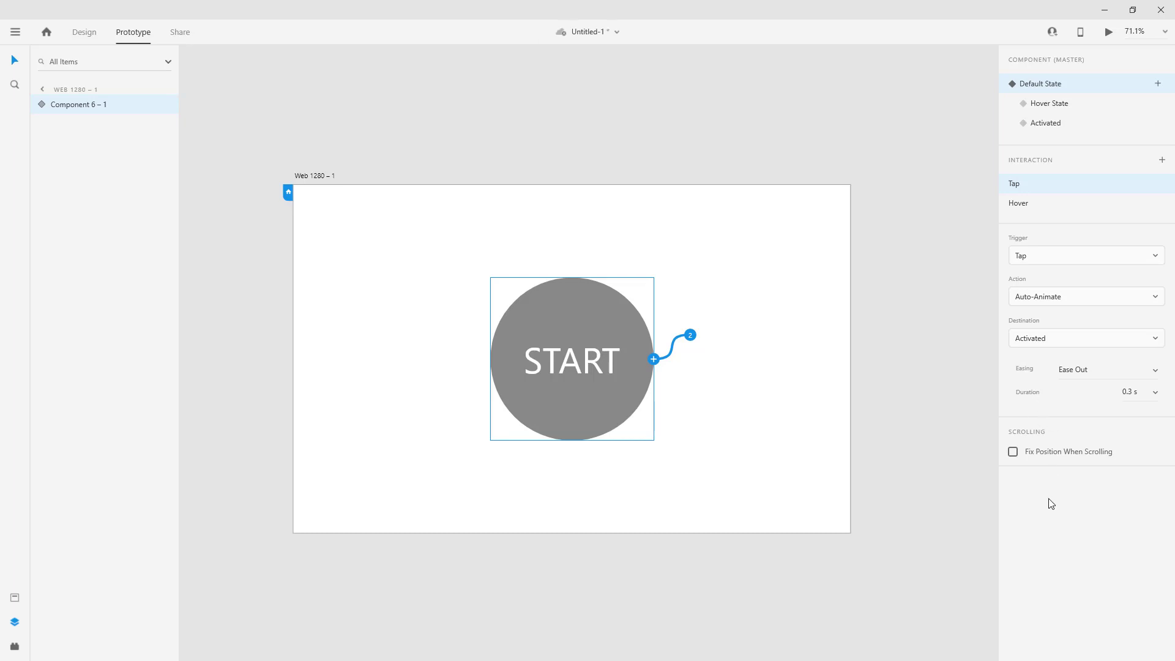
Step: Give the Activated state a Tap interaction that auto-animates back to the Default State
{"action": "left_click", "coordinate": [1041, 124]}
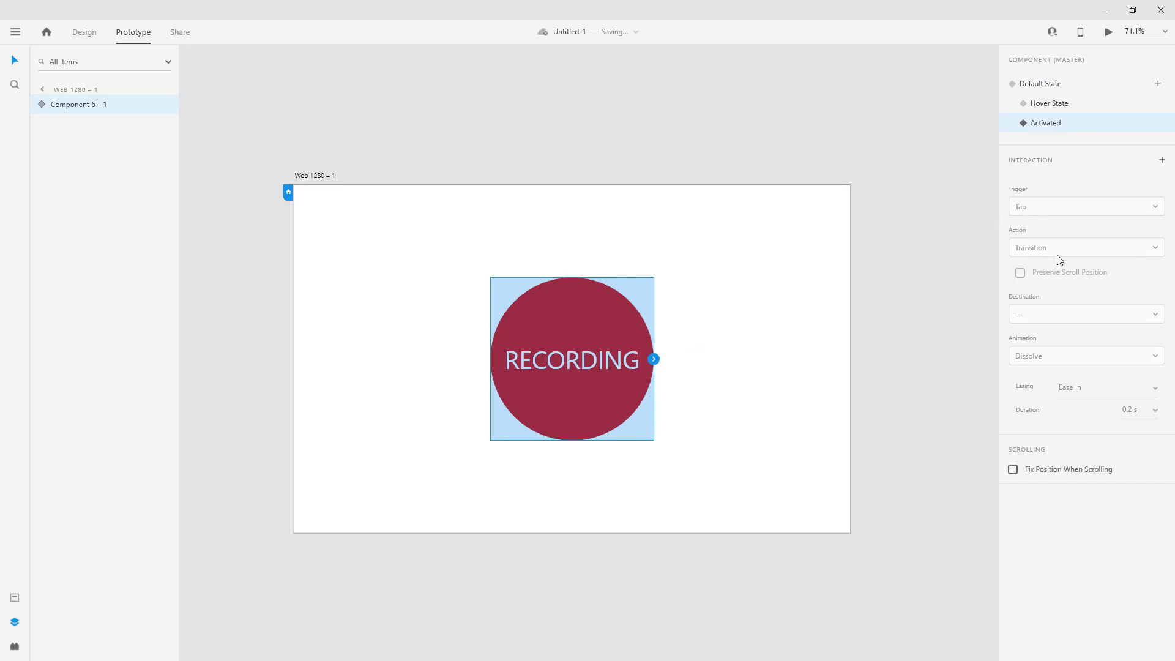
{"action": "left_click_drag", "start_coordinate": [657, 360], "coordinate": [657, 361]}
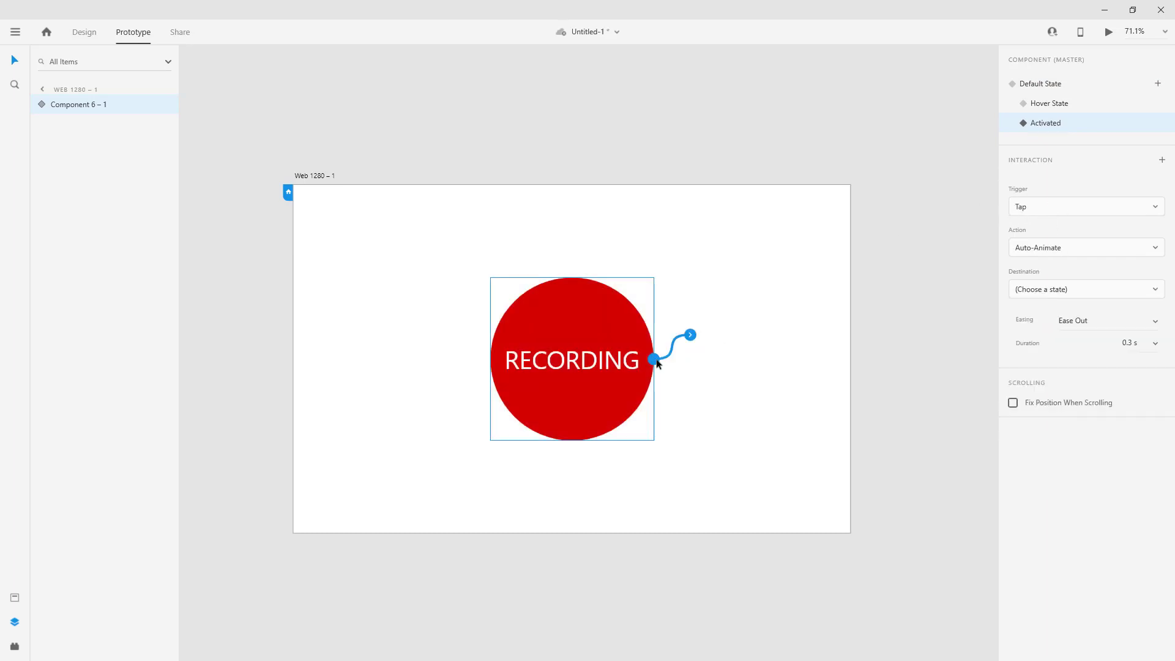
{"action": "left_click", "coordinate": [1056, 294]}
{"action": "left_click", "coordinate": [1042, 328]}
{"action": "left_click", "coordinate": [770, 404]}
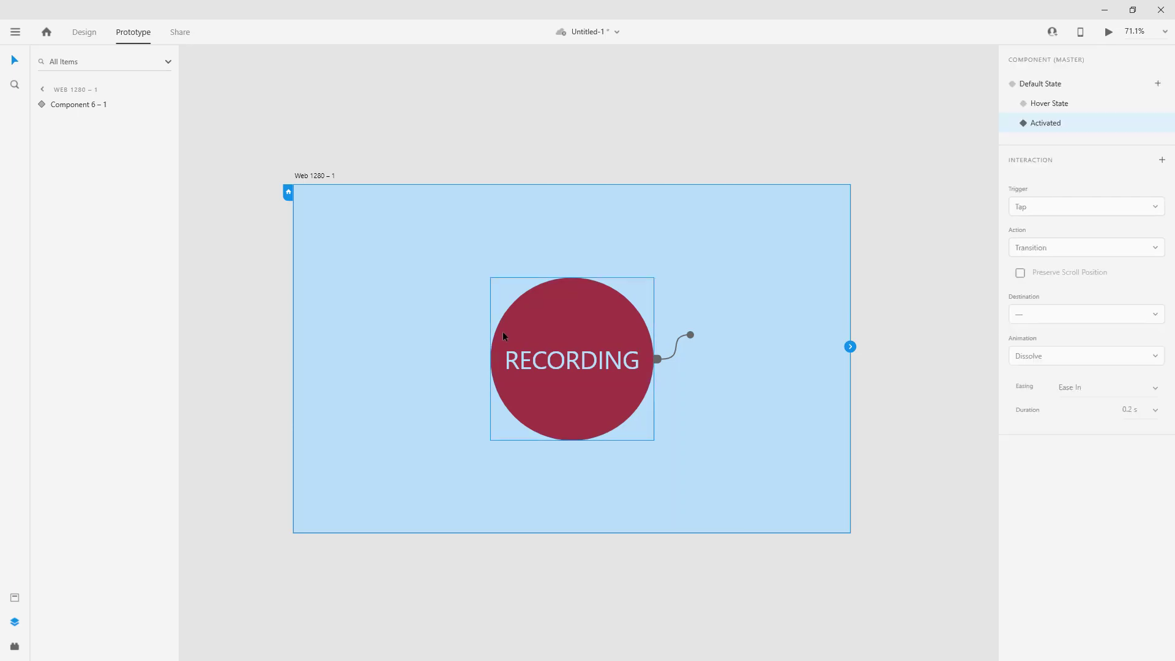
Step: Switch the component back to its Default State, preview the prototype, test tapping the button on and off, and close the preview
{"action": "left_click", "coordinate": [1052, 85]}
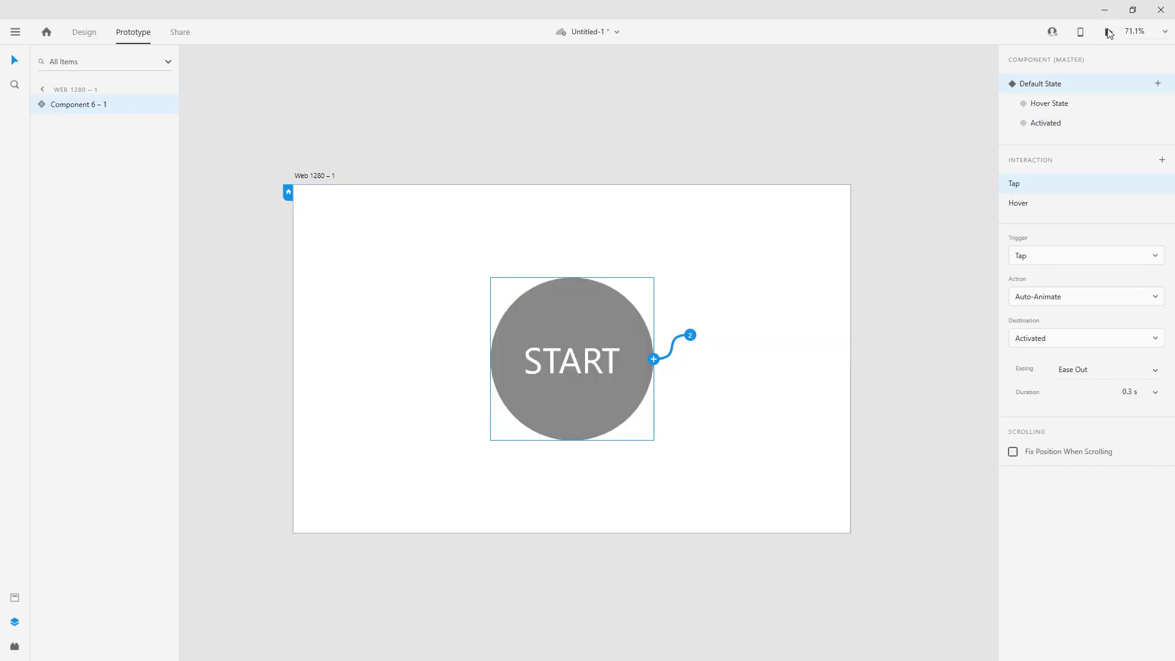
{"action": "left_click", "coordinate": [1109, 32]}
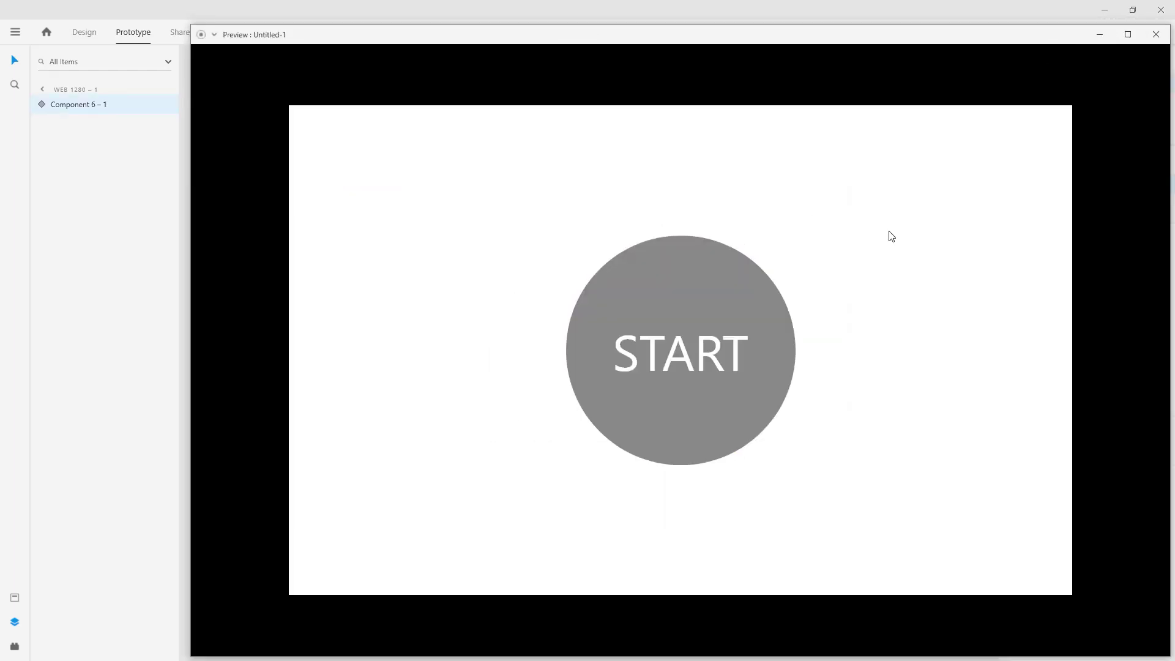
{"action": "left_click", "coordinate": [713, 349]}
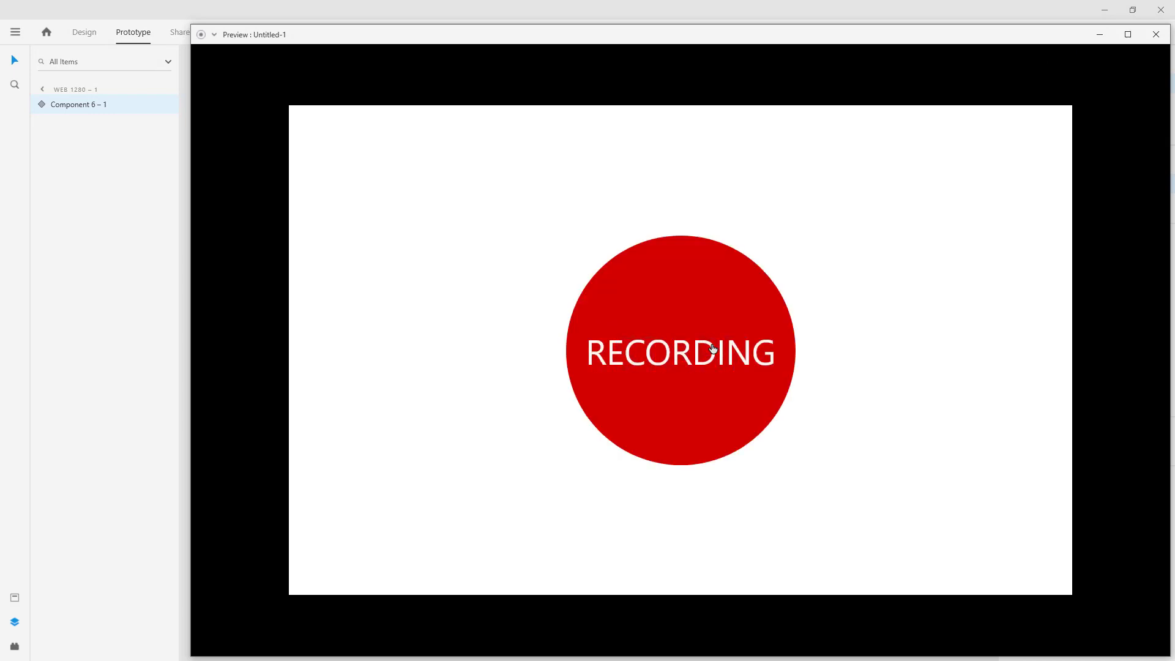
{"action": "left_click", "coordinate": [713, 348]}
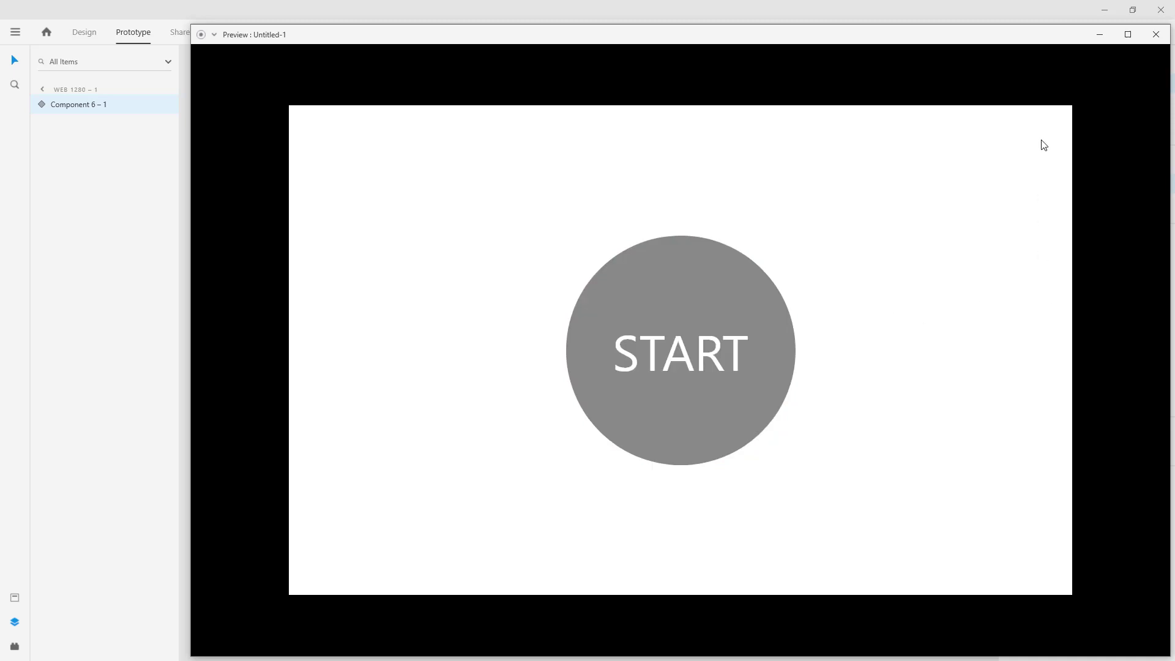
{"action": "left_click", "coordinate": [1155, 35]}
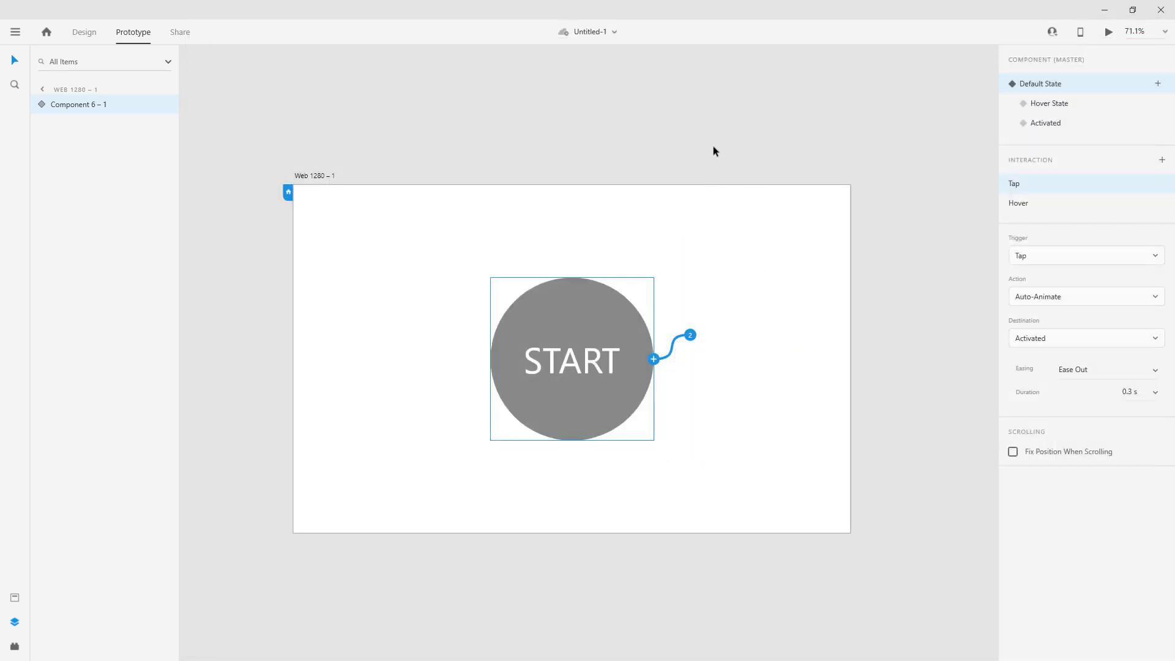